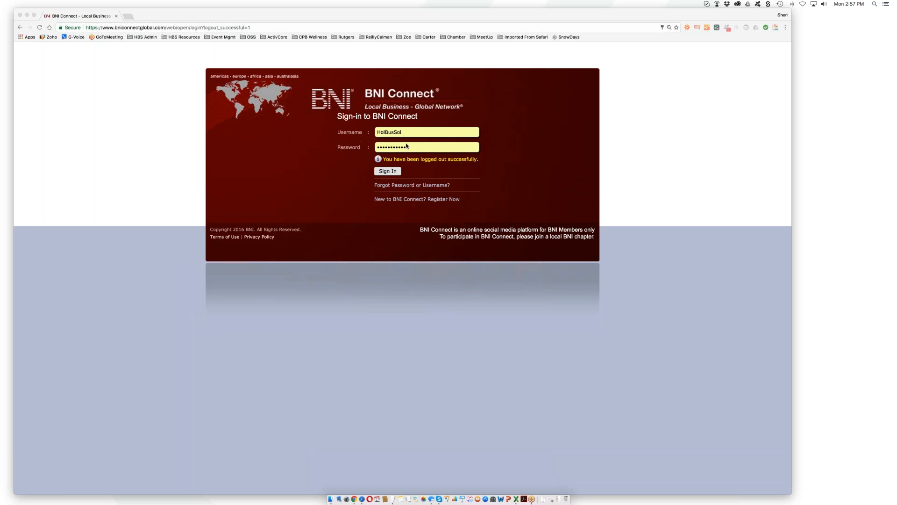
- Sign in to BNI Connect with the saved username and password
left_click(387, 172)
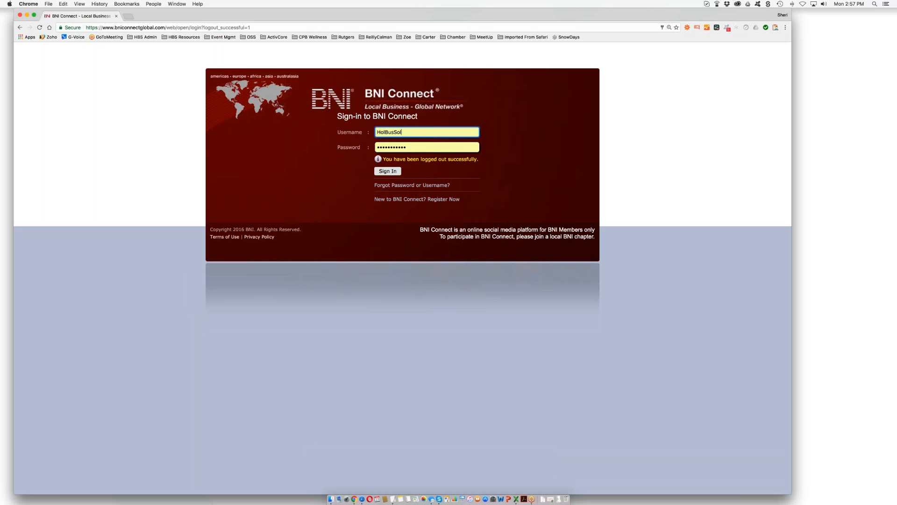
left_click(387, 171)
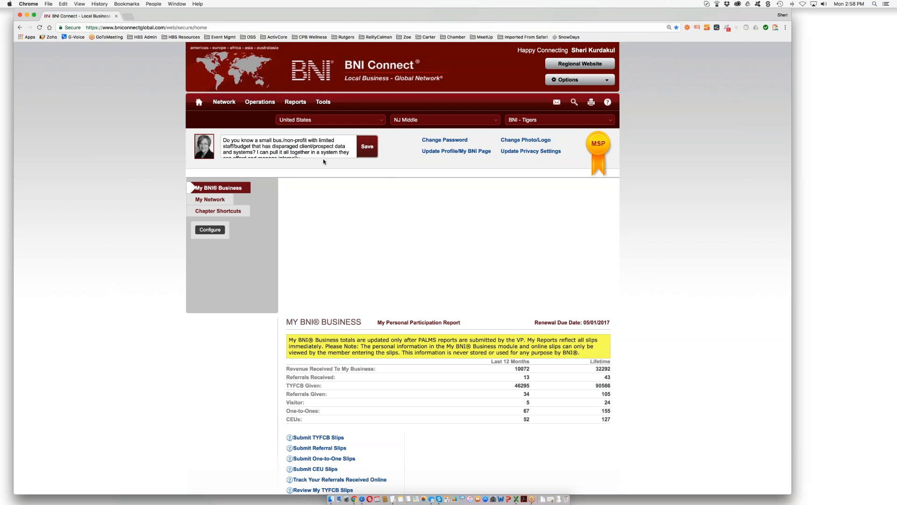
- Scroll down the home page's My BNI Business participation report to see the slip totals
scroll(257, 141, "down", 1)
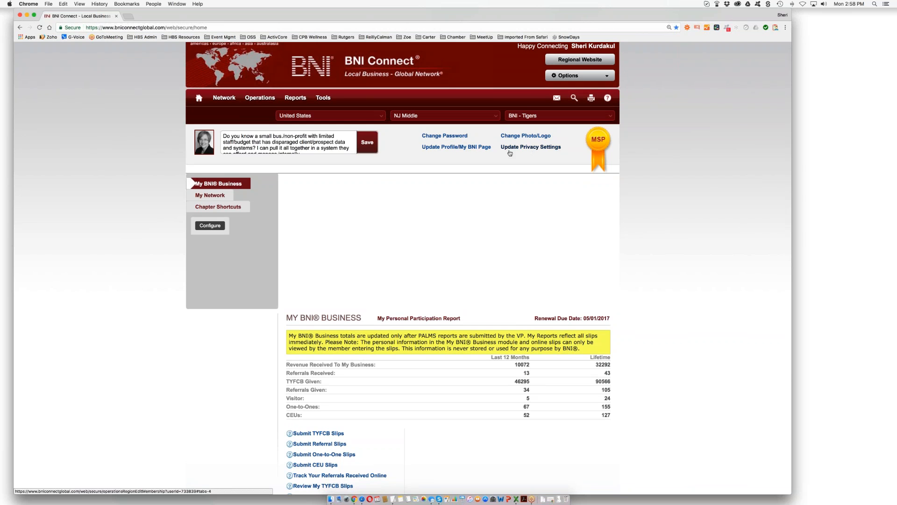
- Open Update Profile/My BNI Page and scroll through the Main Profile section
left_click(441, 148)
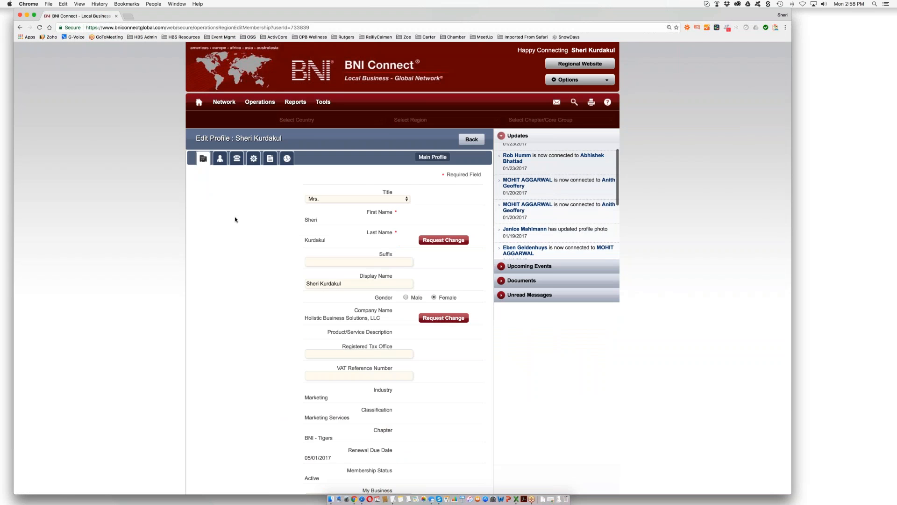
scroll(235, 220, "down", 3)
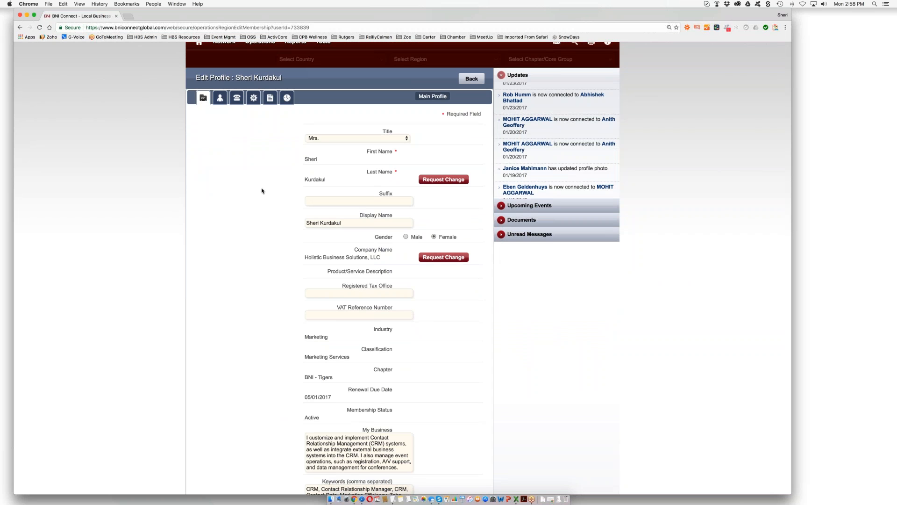
scroll(262, 190, "down", 4)
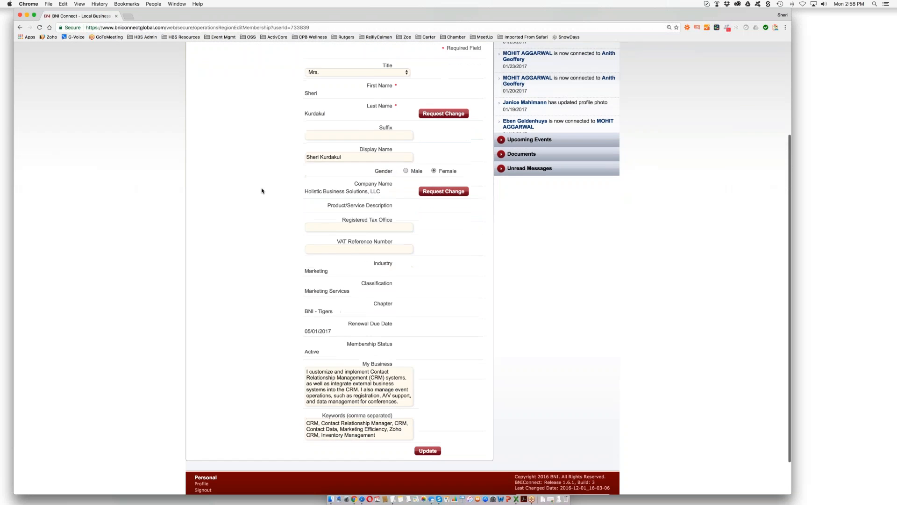
scroll(261, 191, "down", 2)
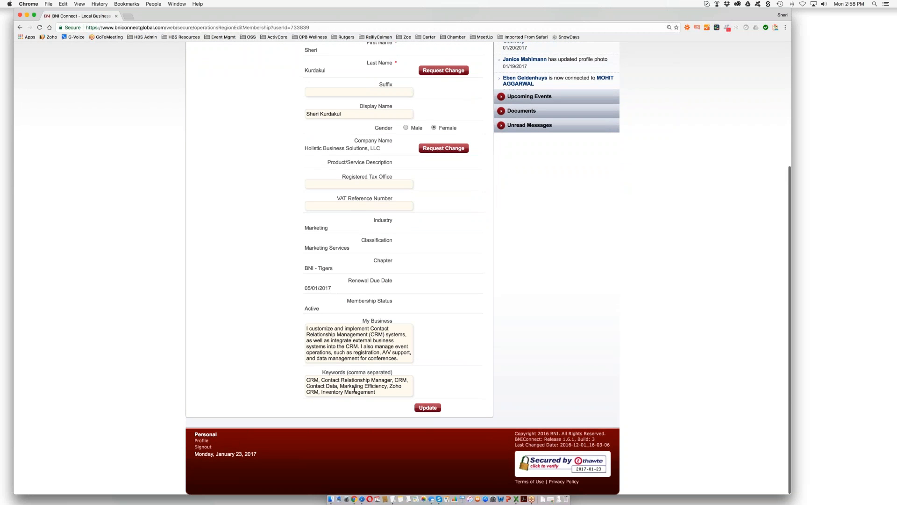
scroll(265, 248, "up", 6)
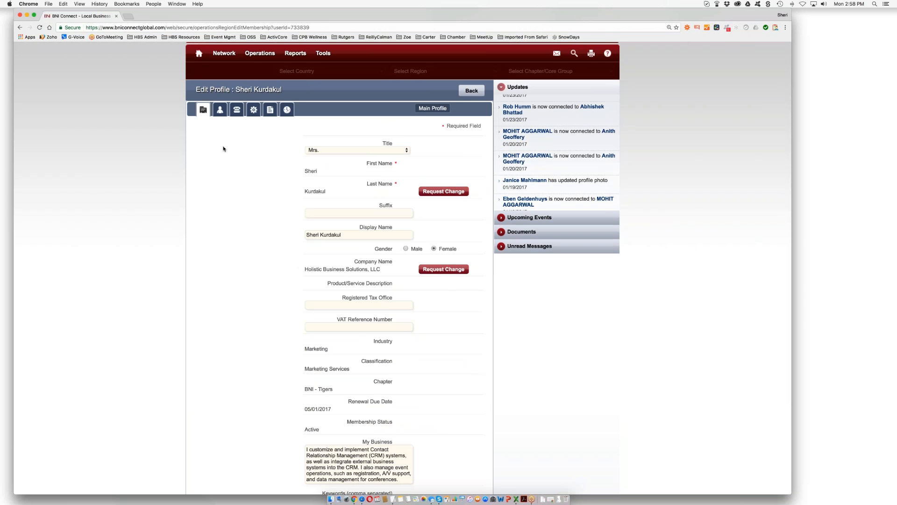
- View the account login and profile picture details, then the Contact Details section
left_click(219, 110)
scroll(220, 113, "down", 1)
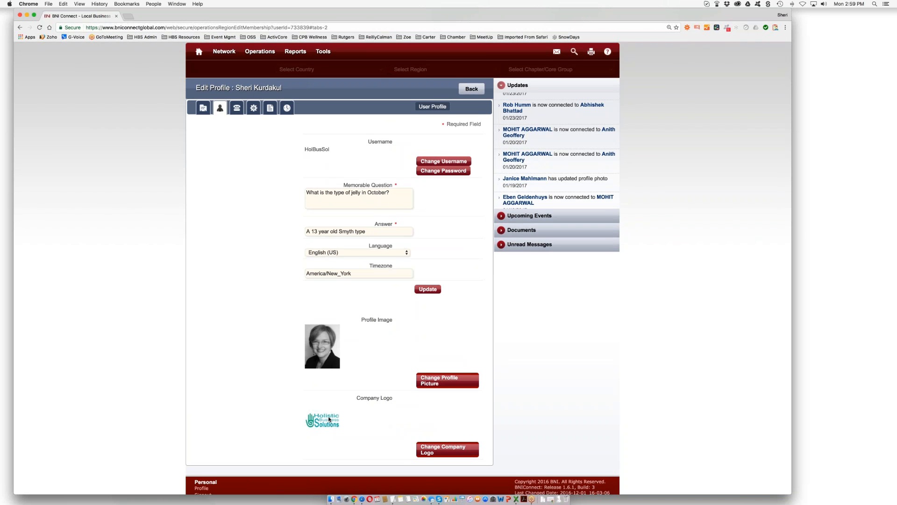
left_click(237, 108)
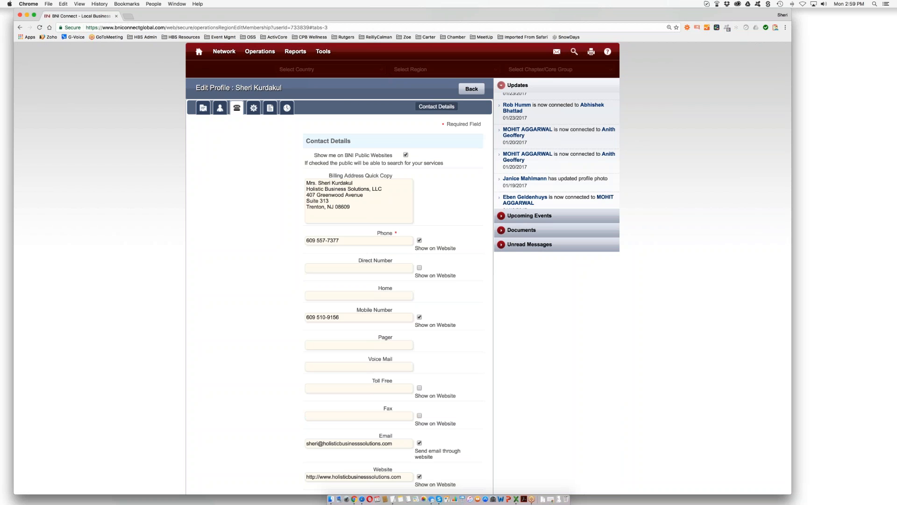
scroll(401, 269, "down", 4)
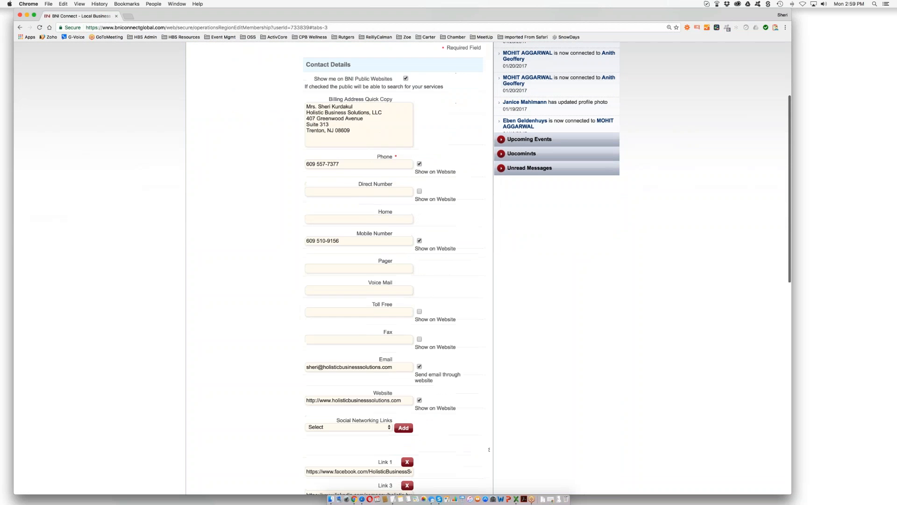
scroll(402, 268, "down", 2)
scroll(402, 269, "down", 8)
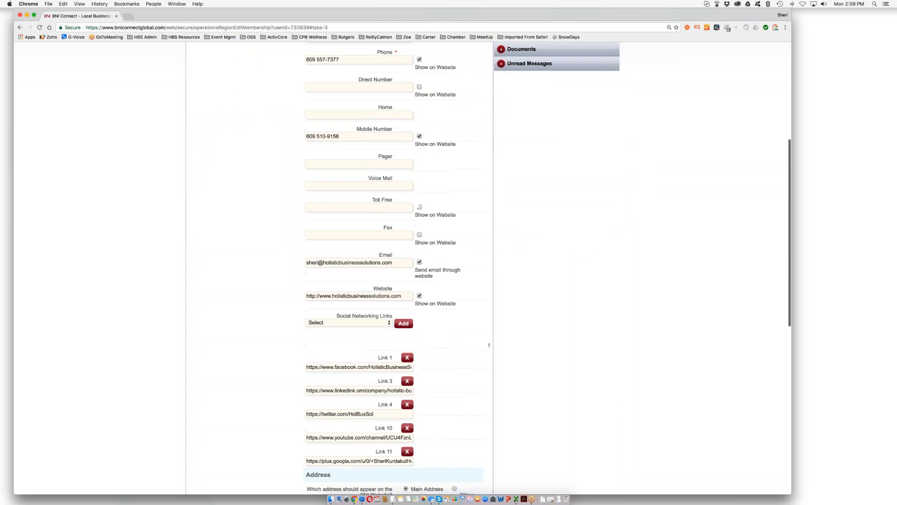
scroll(311, 149, "down", 4)
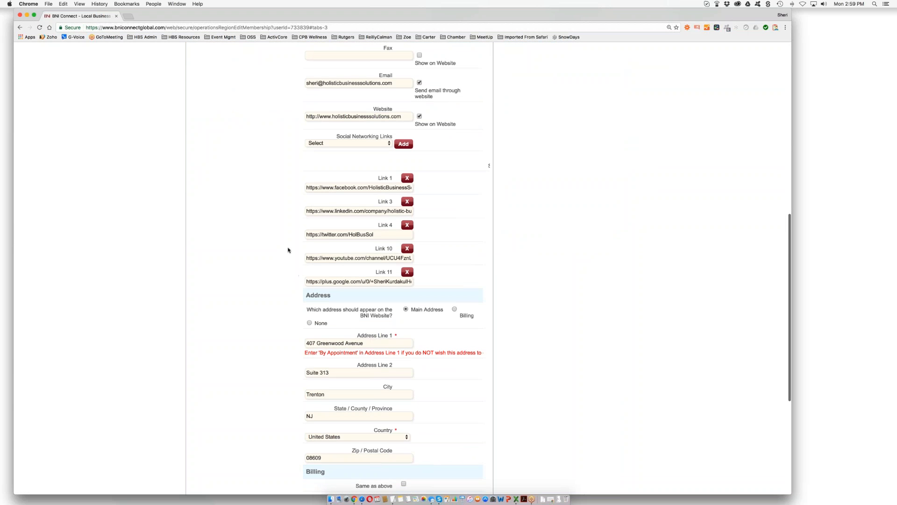
scroll(287, 249, "down", 1)
scroll(287, 249, "down", 7)
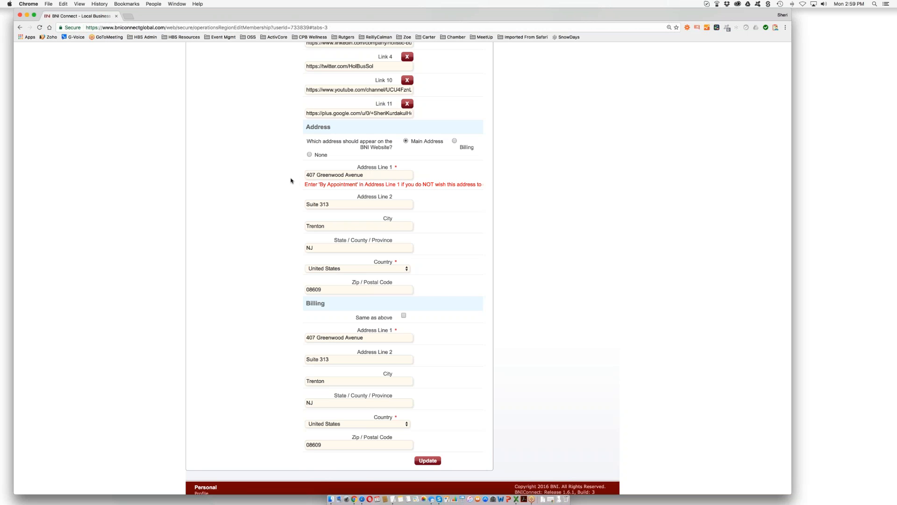
scroll(291, 180, "down", 3)
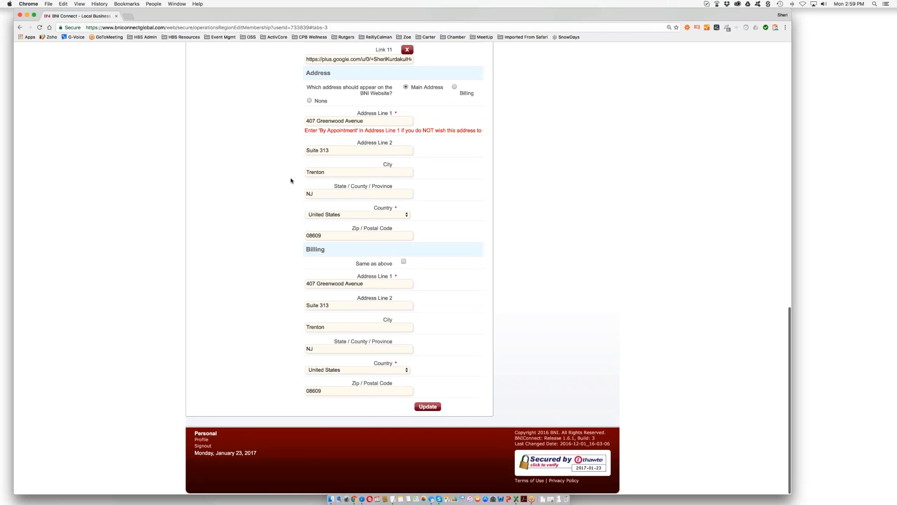
scroll(290, 180, "up", 15)
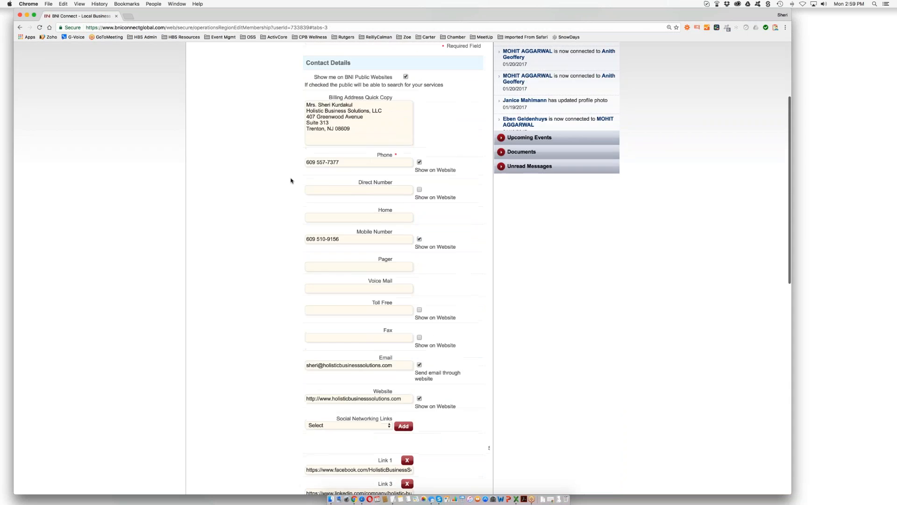
scroll(291, 181, "up", 4)
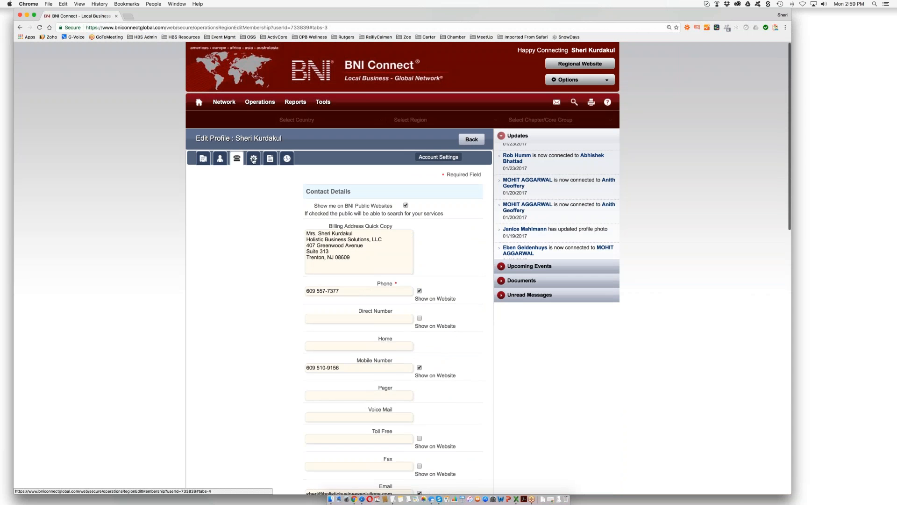
- Review the Account Settings privacy and email notification options, then open the My Bio section
left_click(253, 160)
scroll(264, 214, "down", 1)
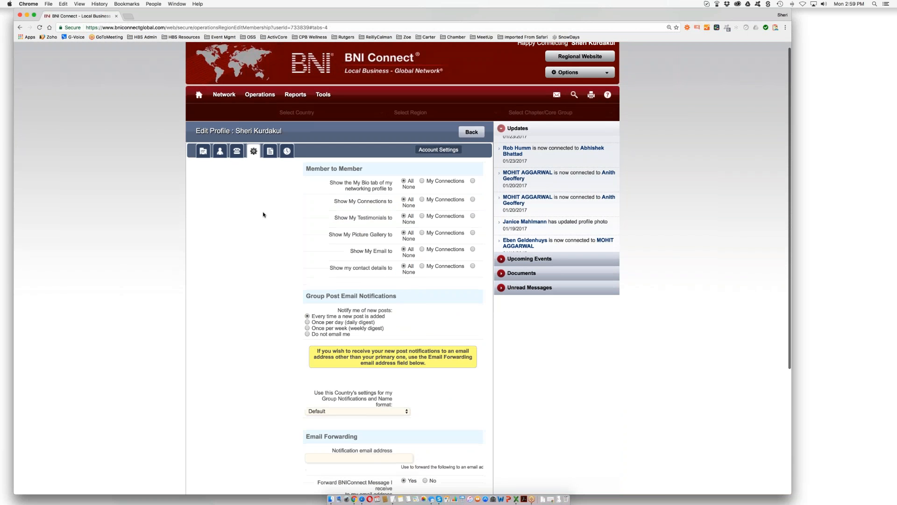
scroll(264, 214, "down", 1)
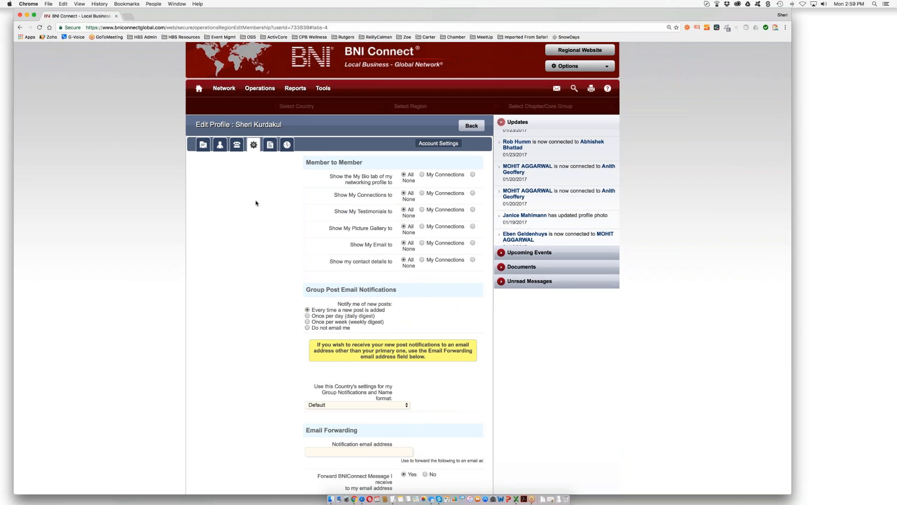
scroll(256, 223, "down", 5)
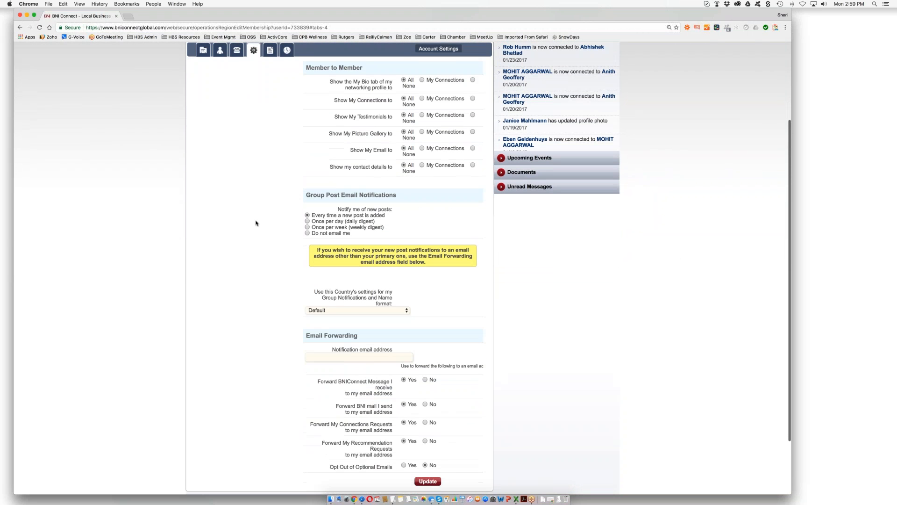
scroll(257, 223, "down", 1)
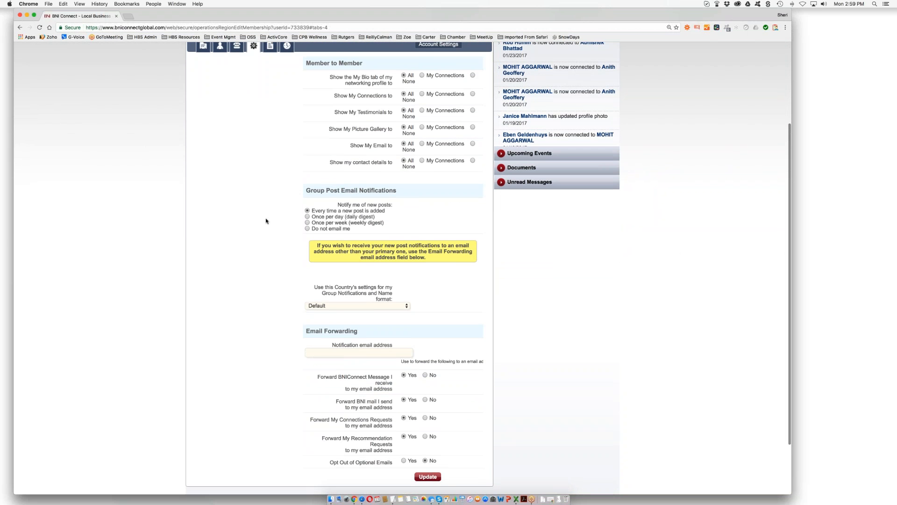
scroll(266, 221, "down", 3)
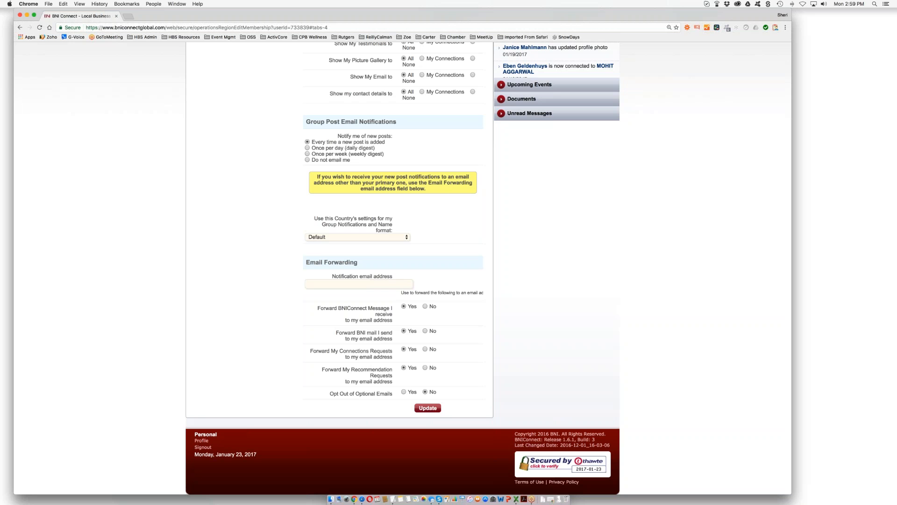
scroll(370, 279, "up", 2)
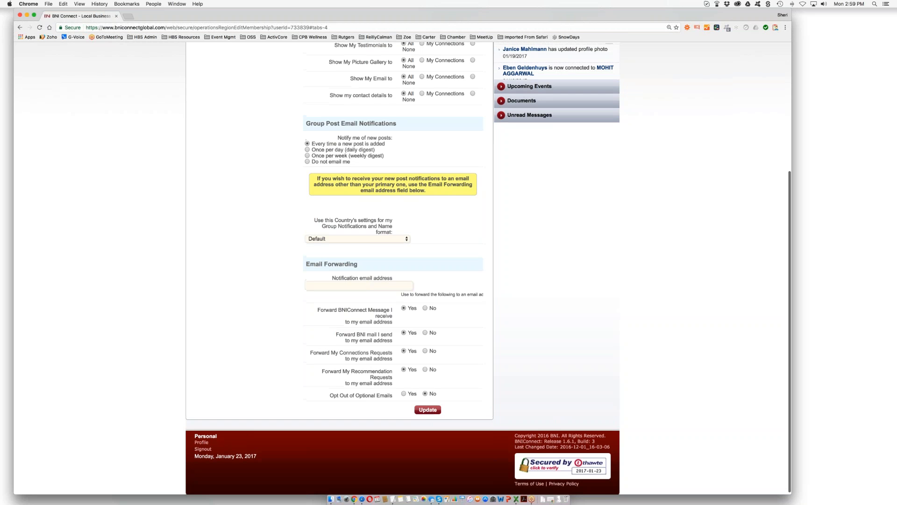
scroll(275, 180, "up", 5)
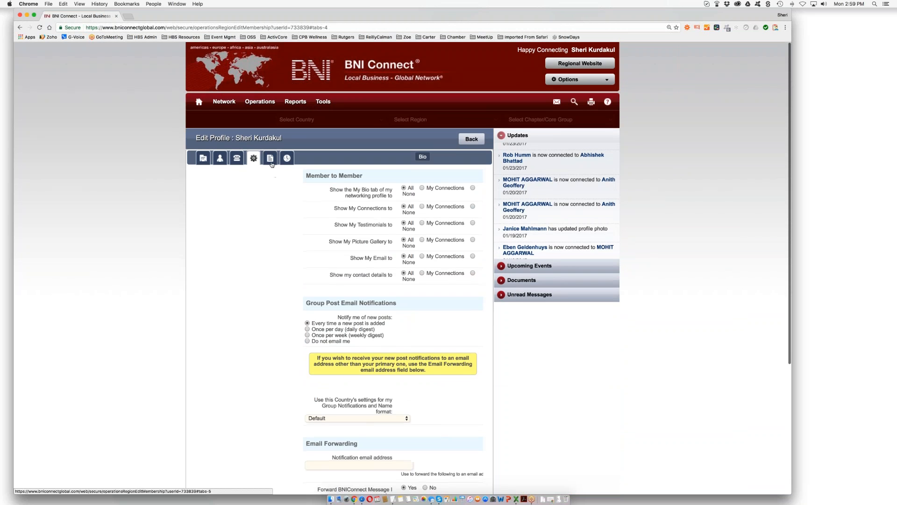
scroll(270, 162, "down", 1)
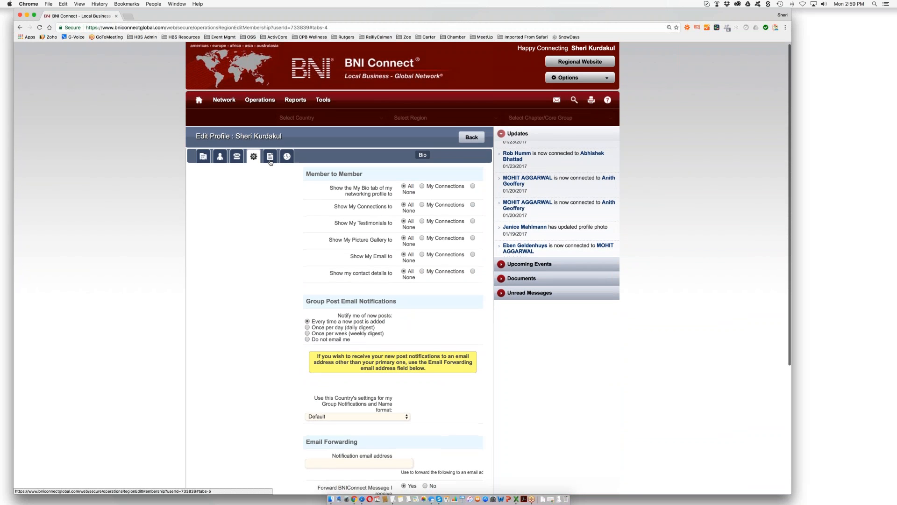
scroll(270, 157, "down", 1)
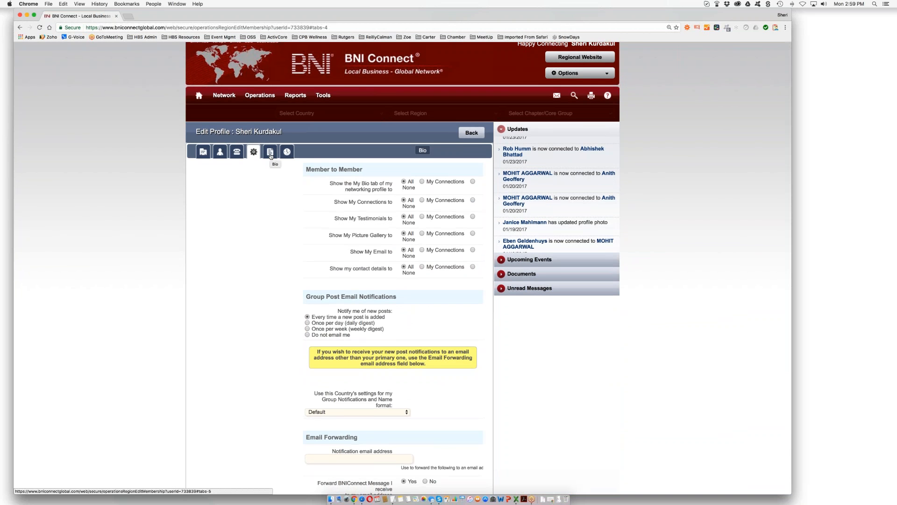
left_click(270, 152)
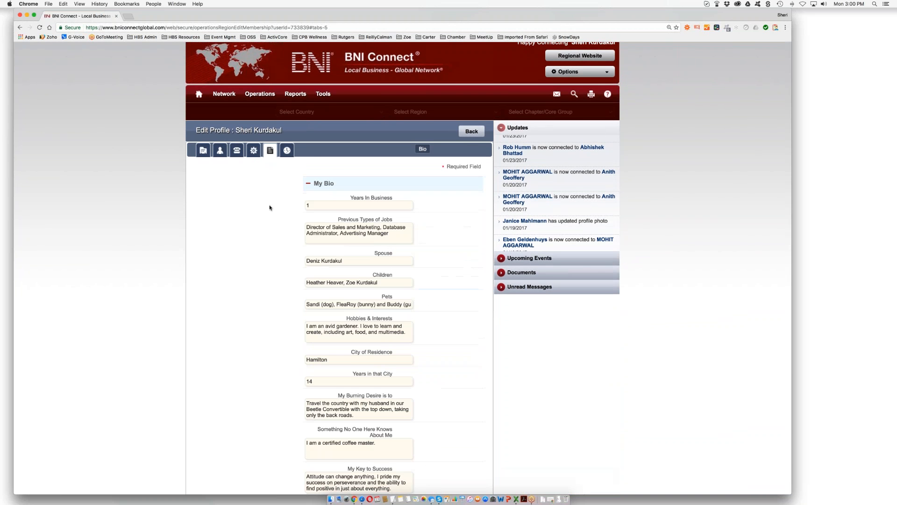
scroll(270, 208, "down", 2)
left_click_drag(311, 191, 306, 192)
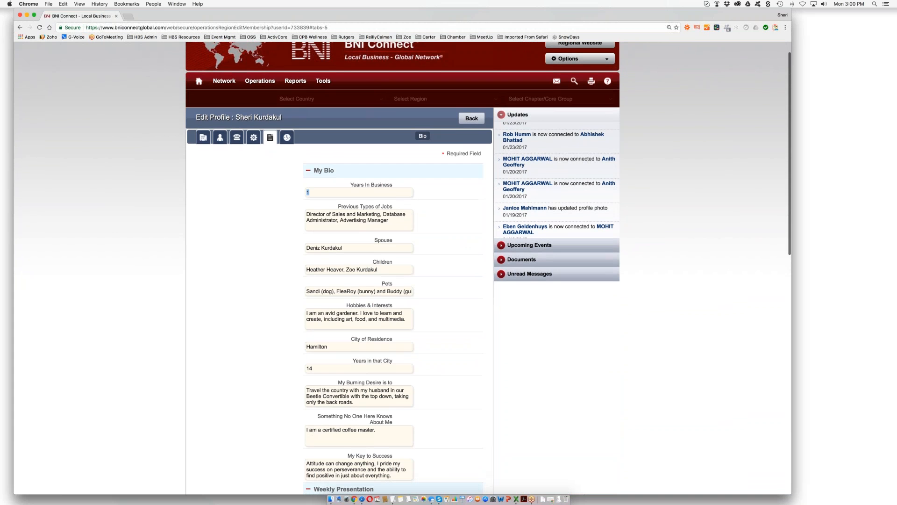
type("3")
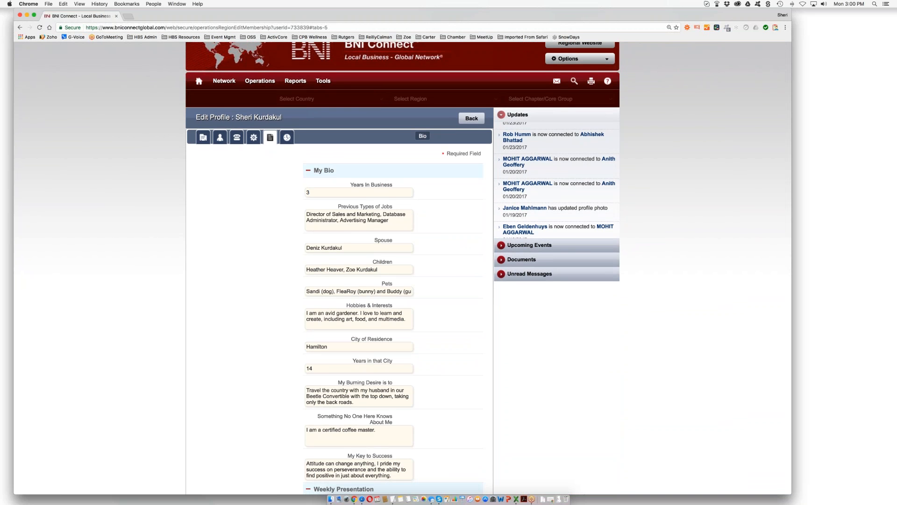
scroll(282, 256, "down", 5)
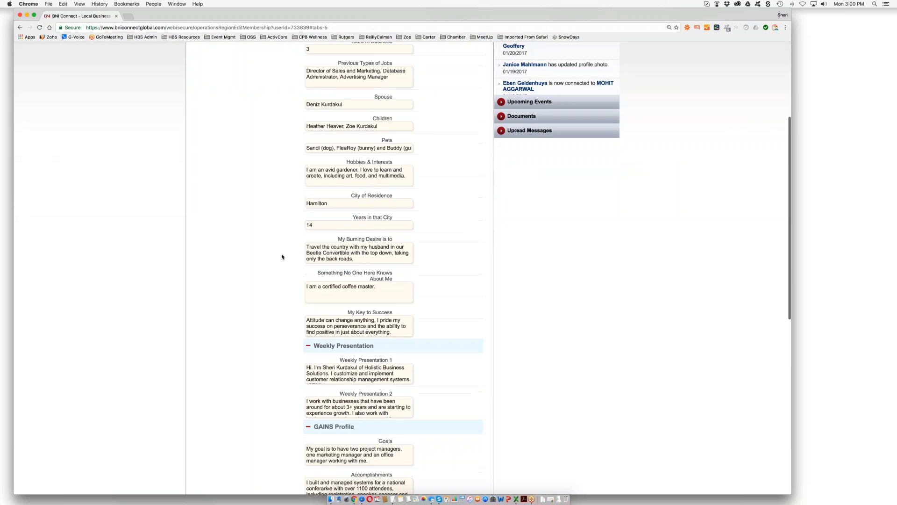
scroll(282, 257, "down", 7)
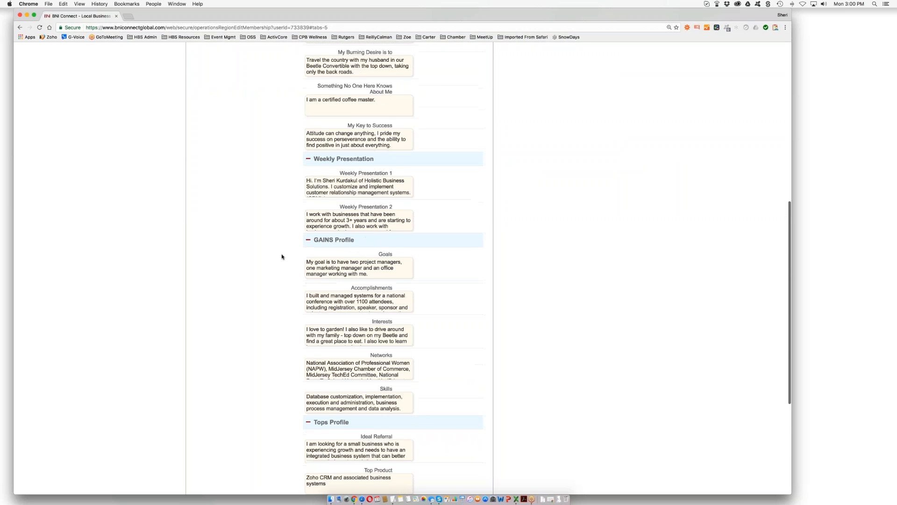
scroll(282, 256, "down", 4)
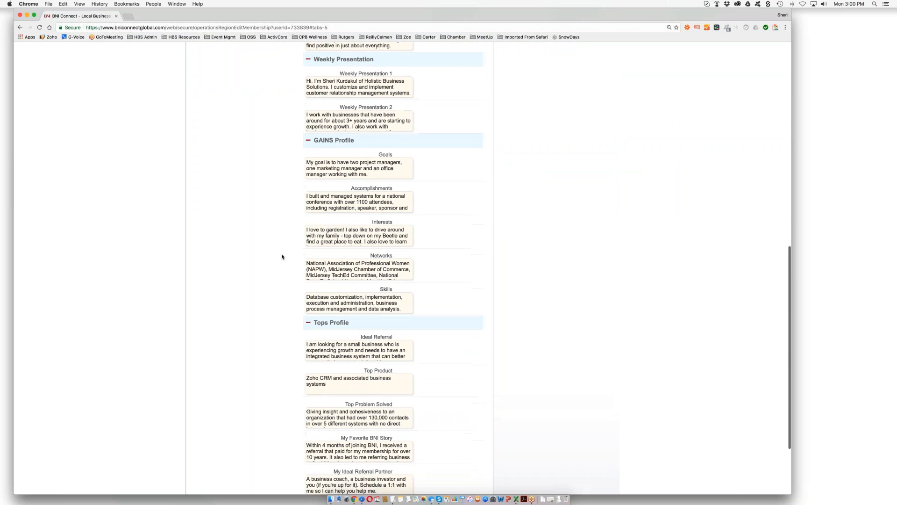
scroll(282, 257, "down", 4)
scroll(281, 257, "up", 8)
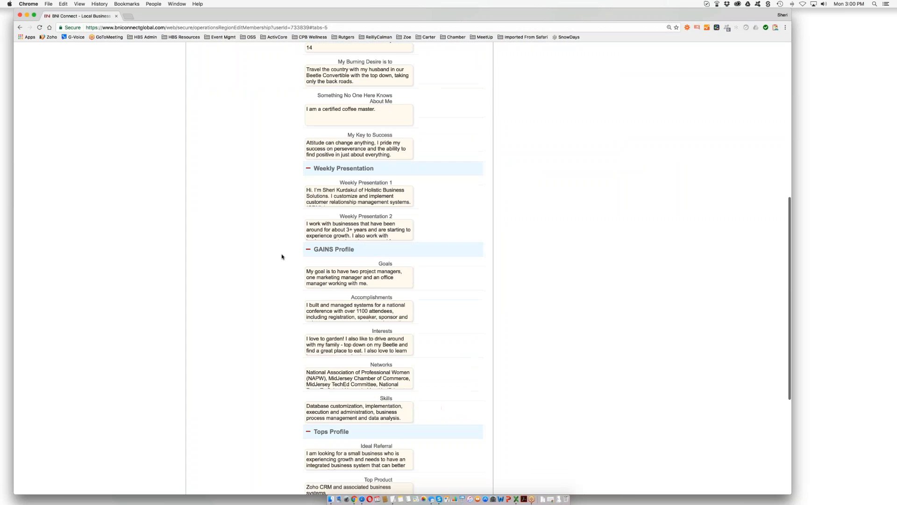
scroll(282, 256, "up", 11)
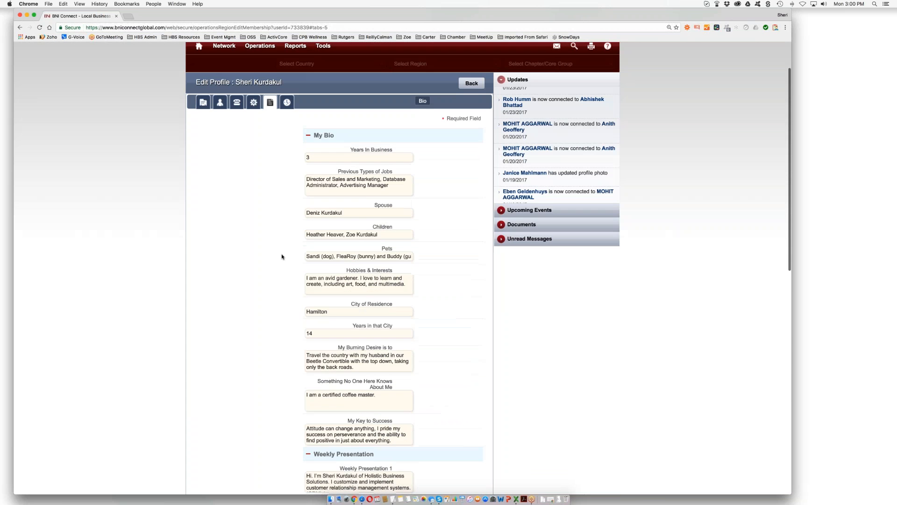
scroll(282, 257, "up", 2)
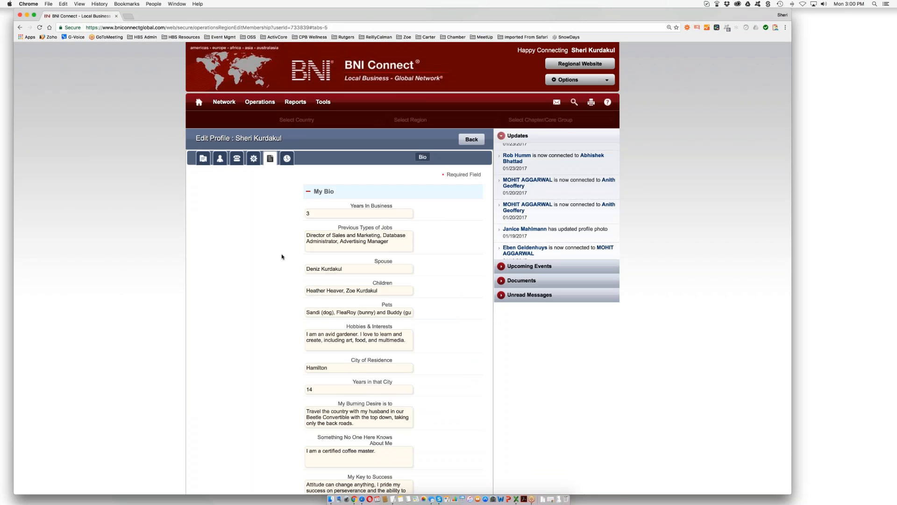
- Show the Training History listing Member Success Program completions on 10/19/2015 and 05/20/2014
left_click(286, 159)
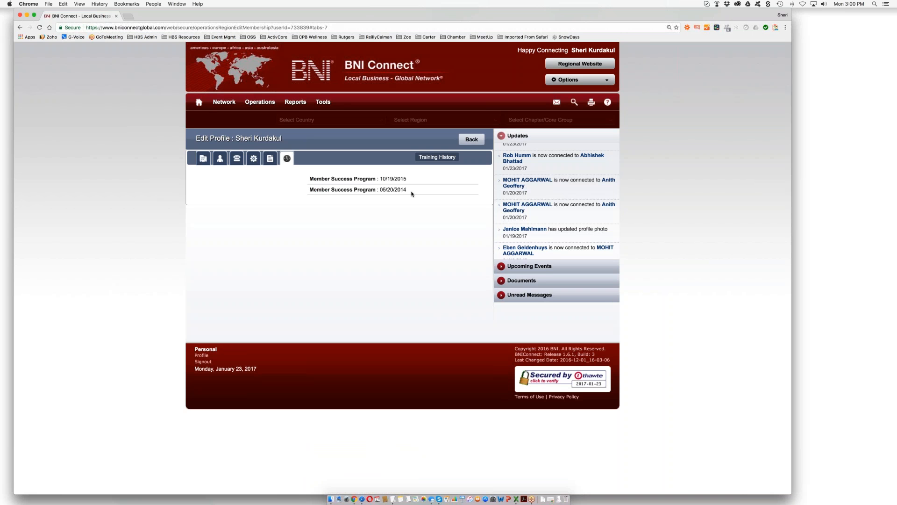
- Return home, show the Chapter Shortcuts under My Network, and open its Configure Quick Links settings
left_click(198, 103)
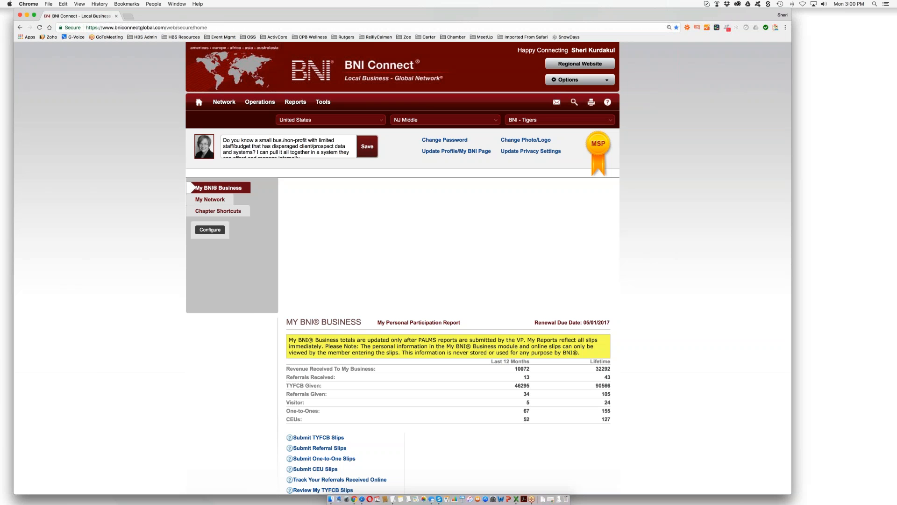
left_click(209, 201)
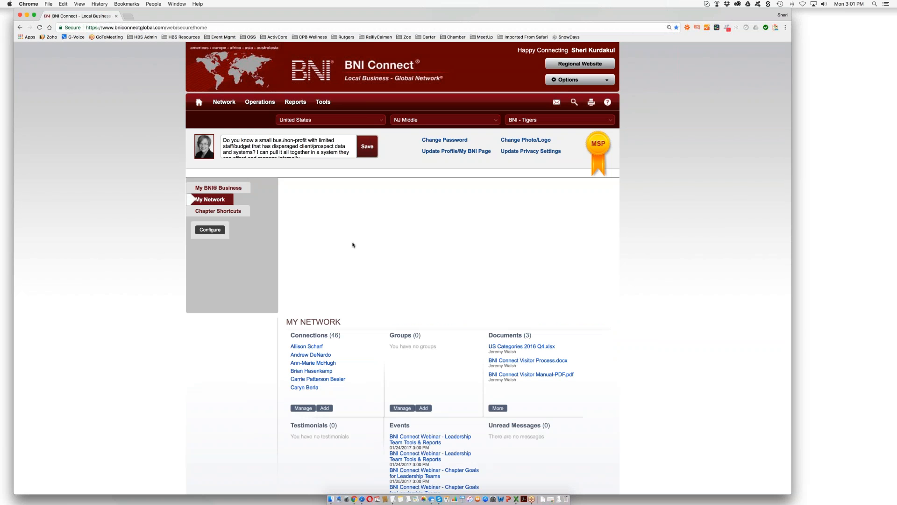
scroll(353, 244, "down", 2)
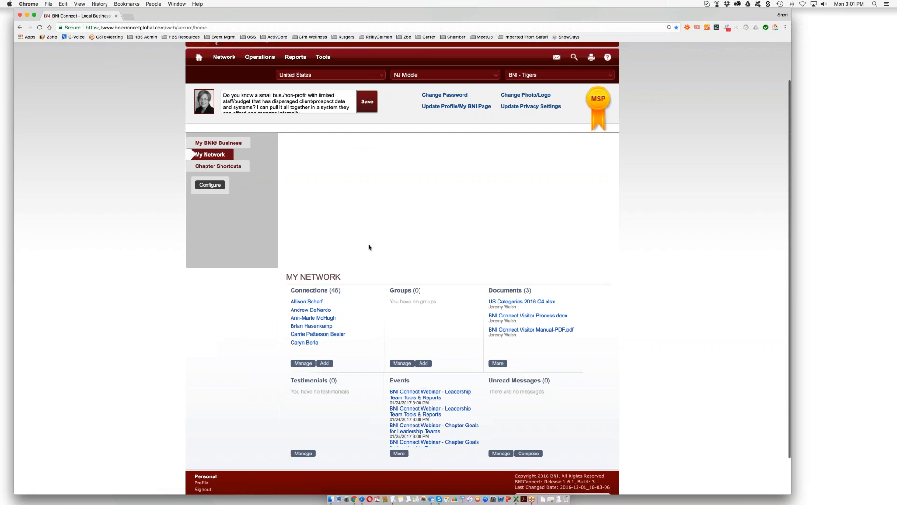
scroll(369, 246, "up", 2)
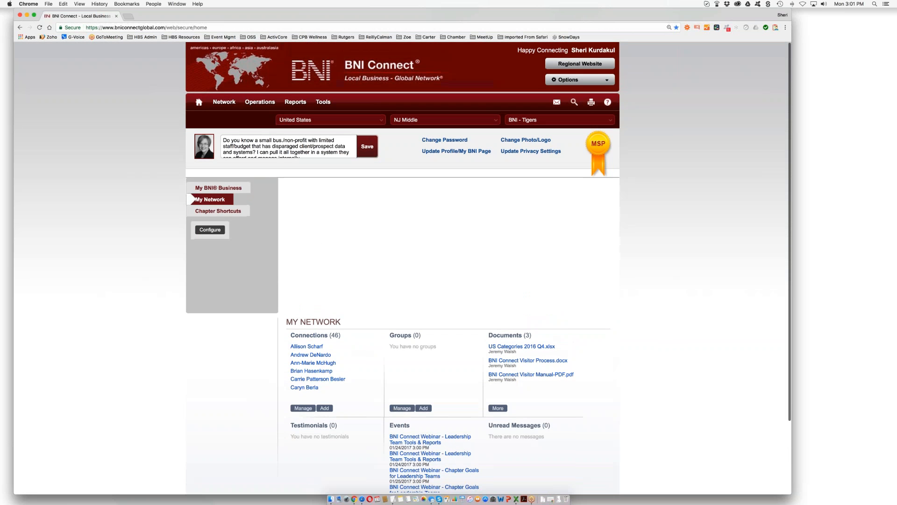
left_click(222, 213)
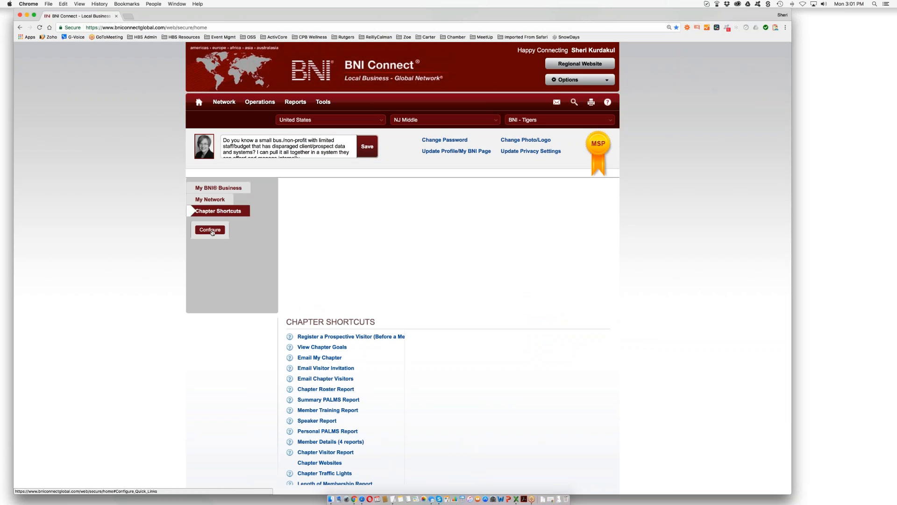
left_click(211, 230)
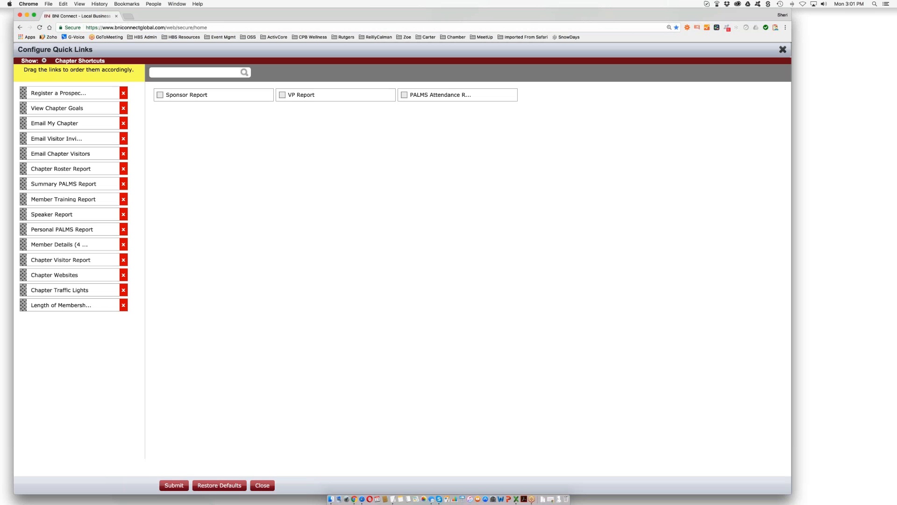
- Move Email My Chapter to the top of the shortcuts, submit the new order, and close the dialog
left_click_drag(24, 120, 25, 93)
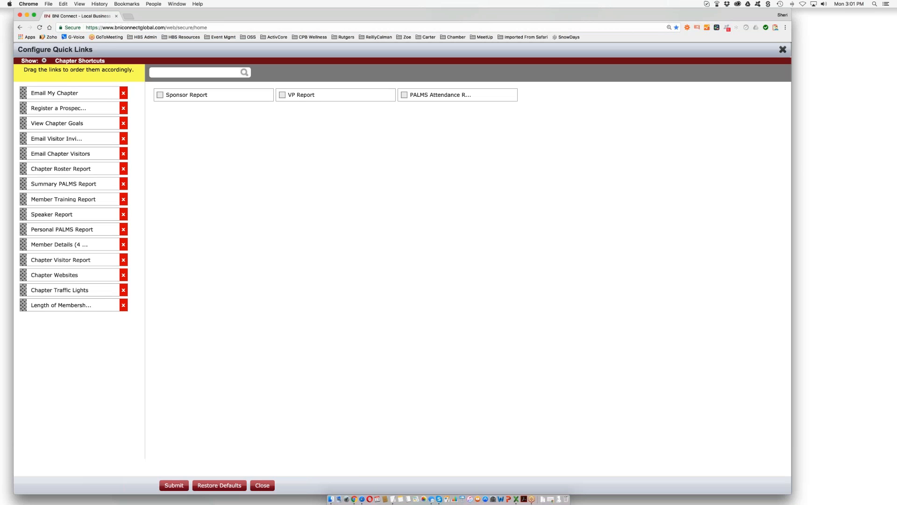
left_click(174, 486)
left_click(782, 50)
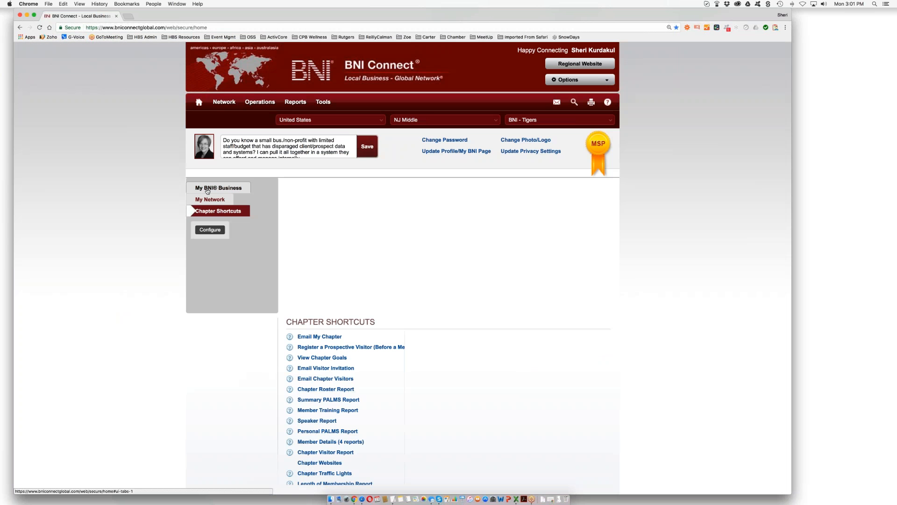
- Show the My BNI Business report and scroll down to its slip submission links
left_click(206, 188)
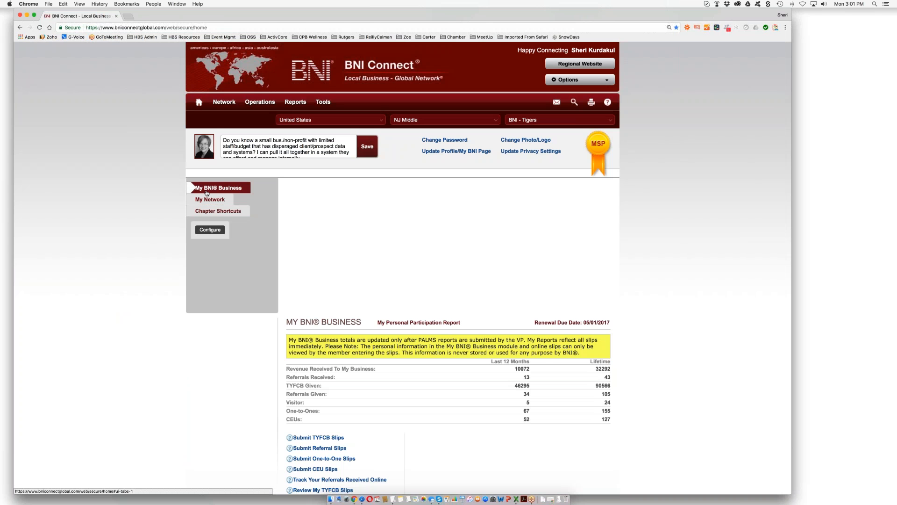
scroll(309, 303, "down", 1)
scroll(309, 303, "down", 8)
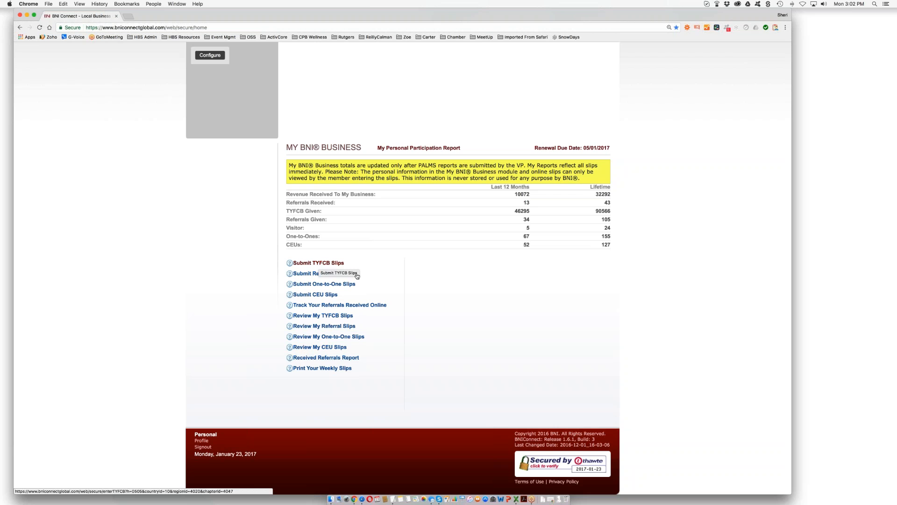
- Start a new One-to-One slip and glance at the chapter member list without choosing
left_click(329, 285)
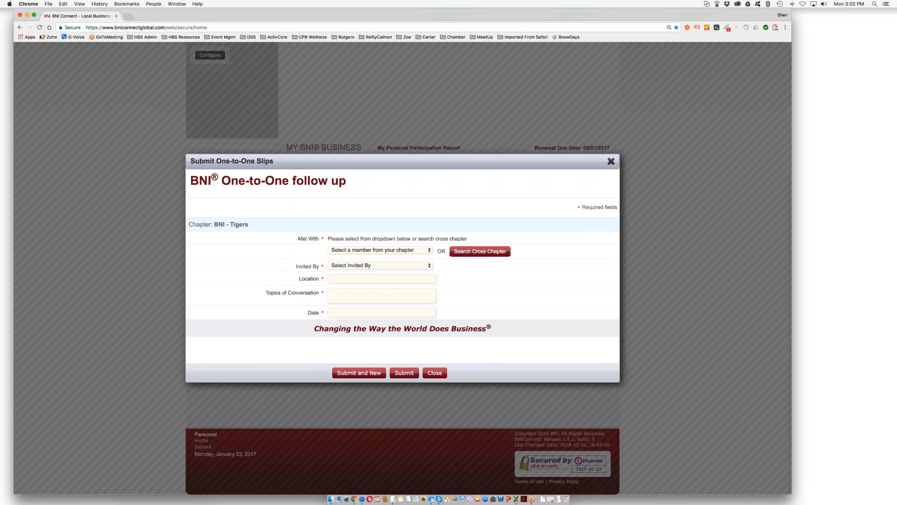
left_click(429, 251)
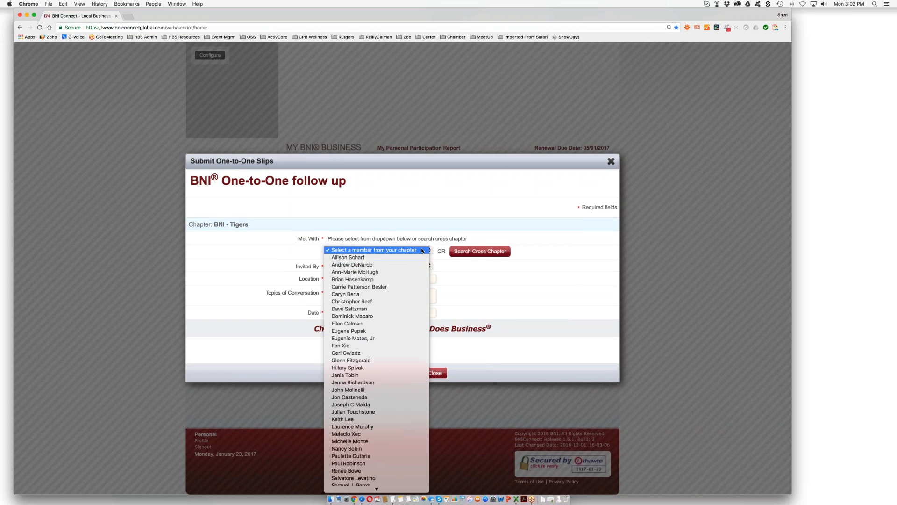
left_click(422, 251)
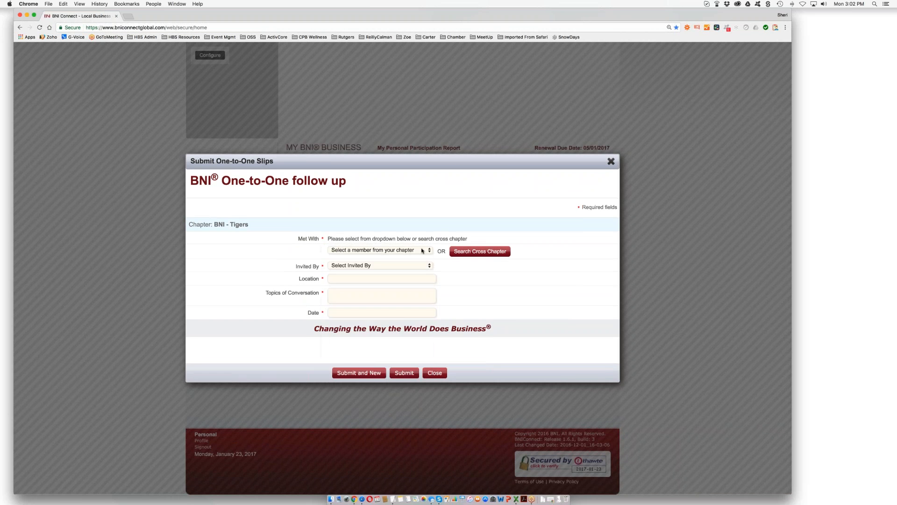
- Search cross-chapter members by first name, then by last name, and close the search
left_click(466, 252)
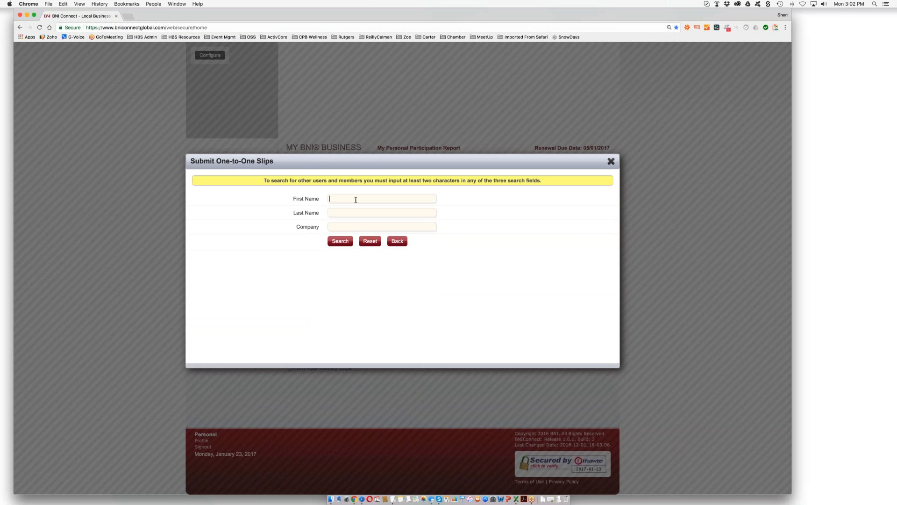
type("BJ")
key("Return")
double_click(329, 197)
key("BackSpace")
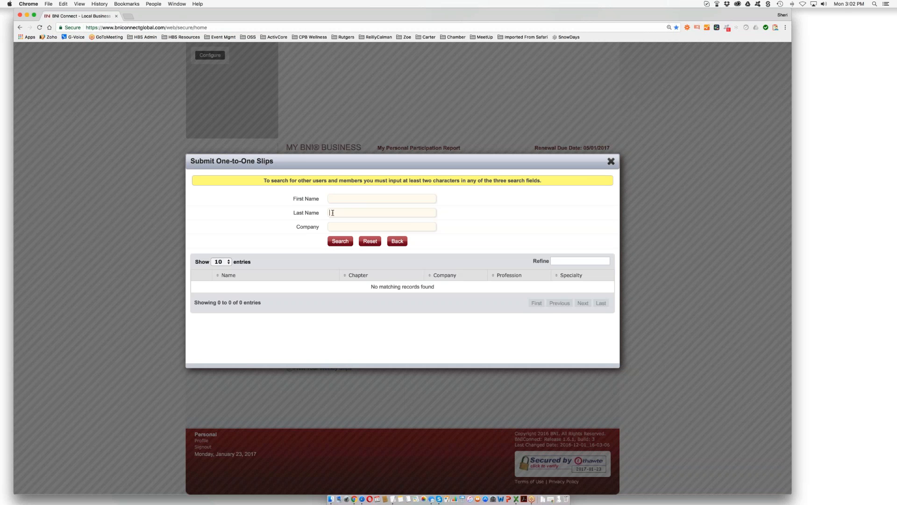
left_click(333, 212)
type("Kennedy")
left_click(340, 243)
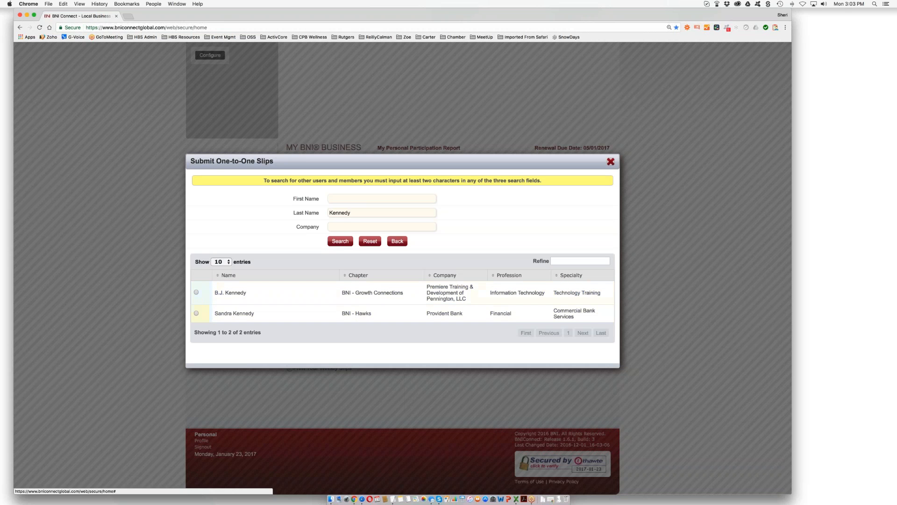
left_click(611, 162)
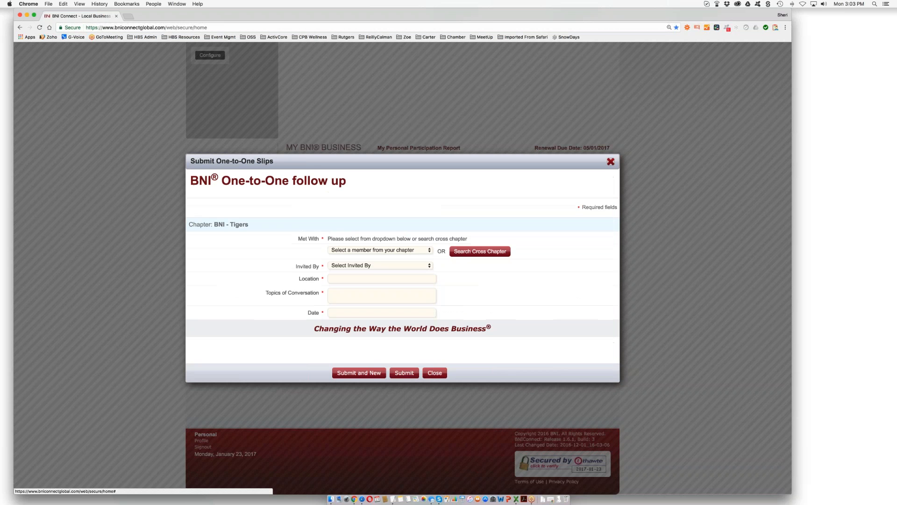
- Set yourself as Invited By, browse the member list, then close the slip without submitting
left_click(372, 265)
left_click(367, 272)
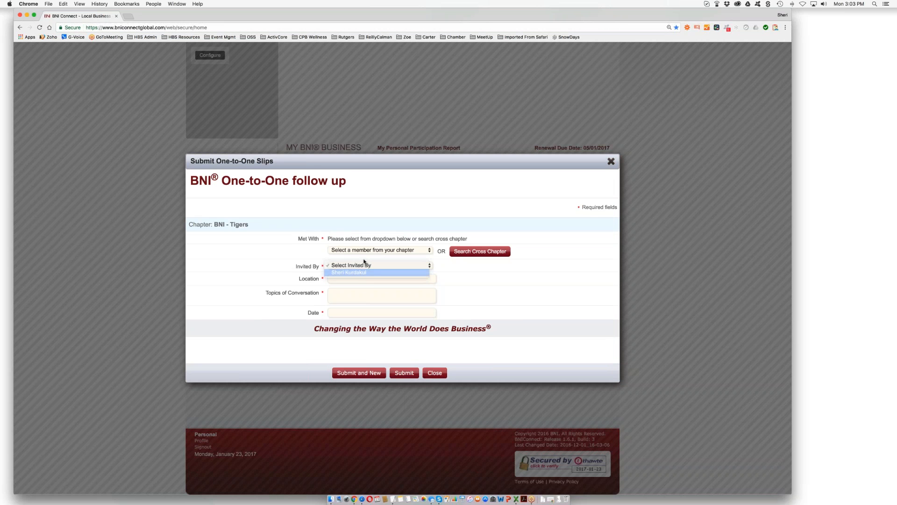
left_click(377, 250)
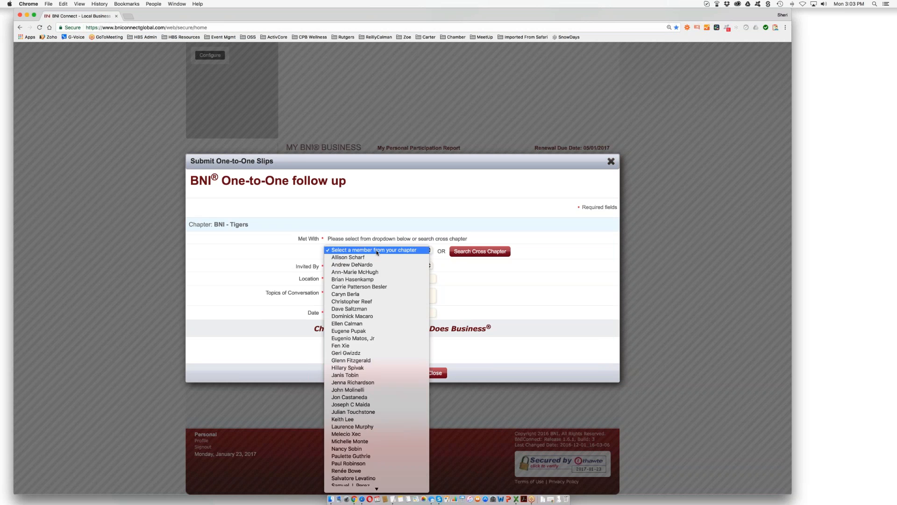
left_click(377, 251)
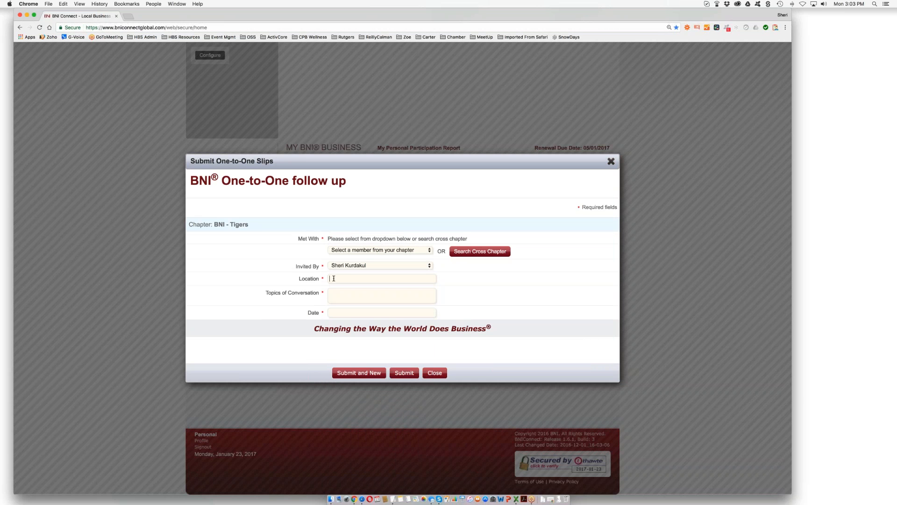
left_click(335, 279)
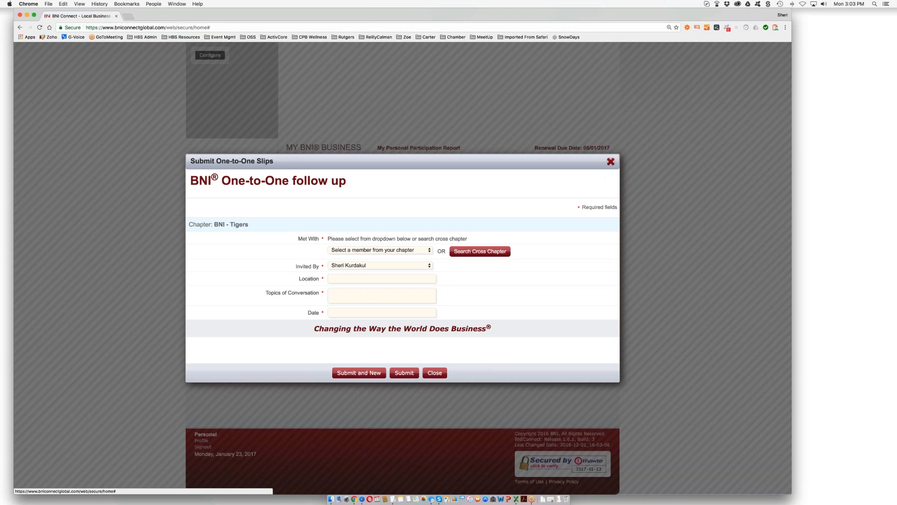
left_click(610, 161)
- Start a new Referral Slip and rate its hotness 5, Hot
scroll(408, 321, "down", 1)
scroll(407, 321, "down", 5)
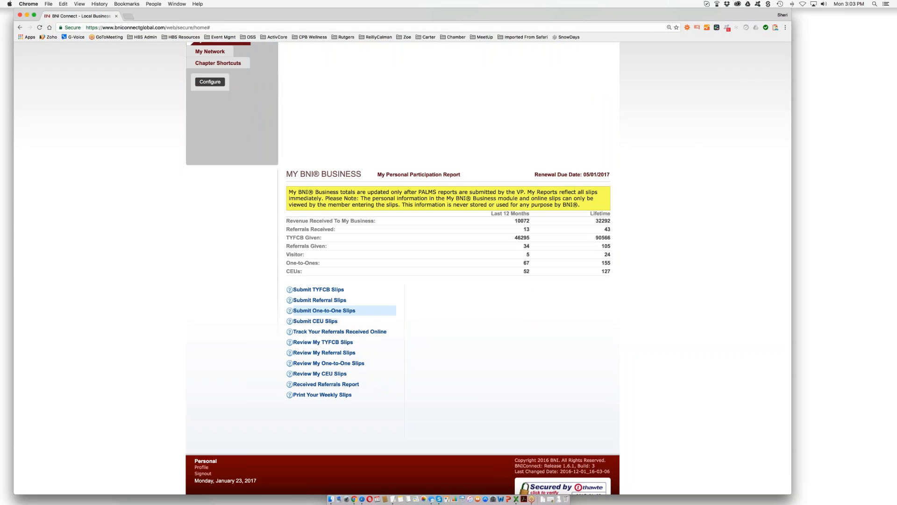
left_click(331, 304)
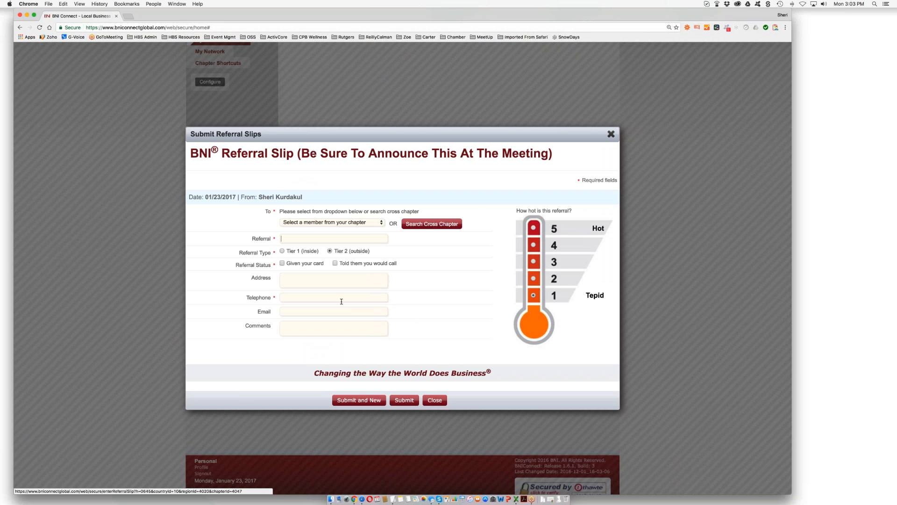
left_click(533, 228)
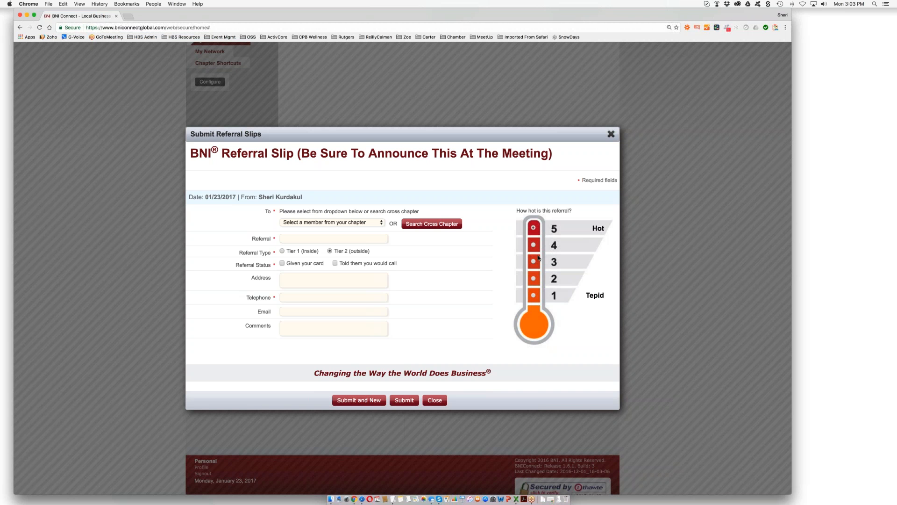
- Open and close the member list, toggle the referral status checkboxes off, and begin the Telephone field
left_click(381, 224)
left_click(382, 225)
left_click(335, 264)
left_click(282, 264)
left_click(335, 263)
left_click(305, 297)
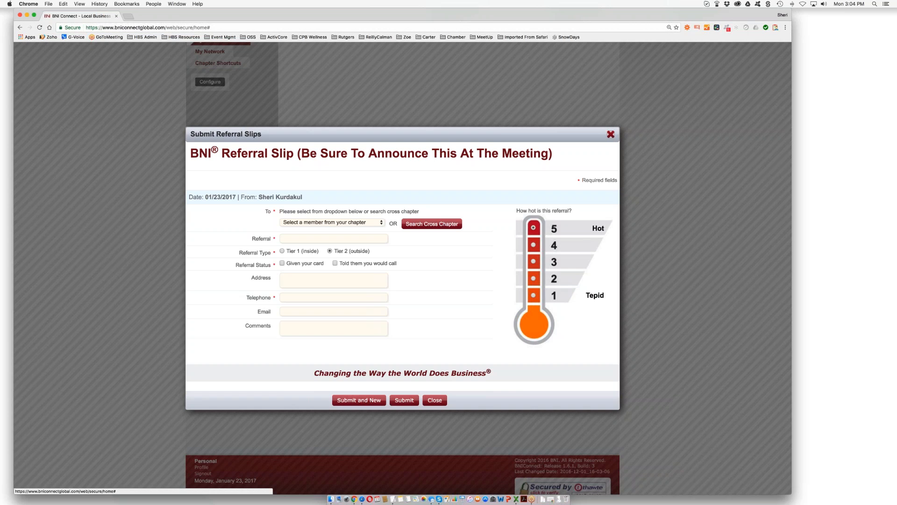
- Close the unsubmitted referral slip and start a new TYFCB thank-you slip
left_click(610, 134)
scroll(610, 134, "down", 3)
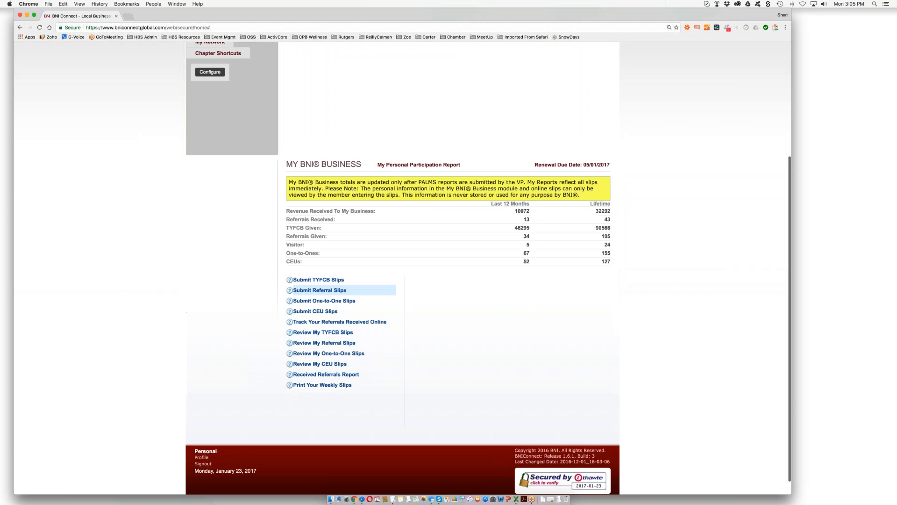
scroll(326, 267, "down", 1)
left_click(326, 265)
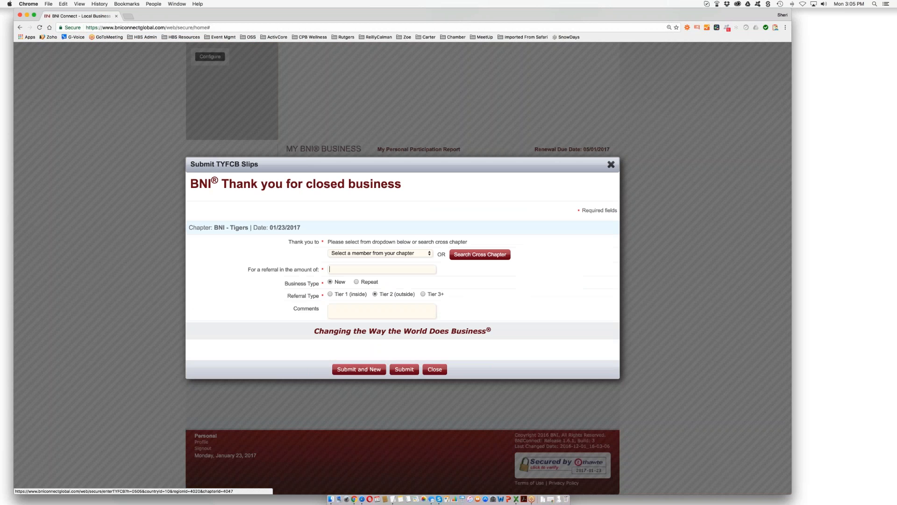
scroll(498, 304, "down", 1)
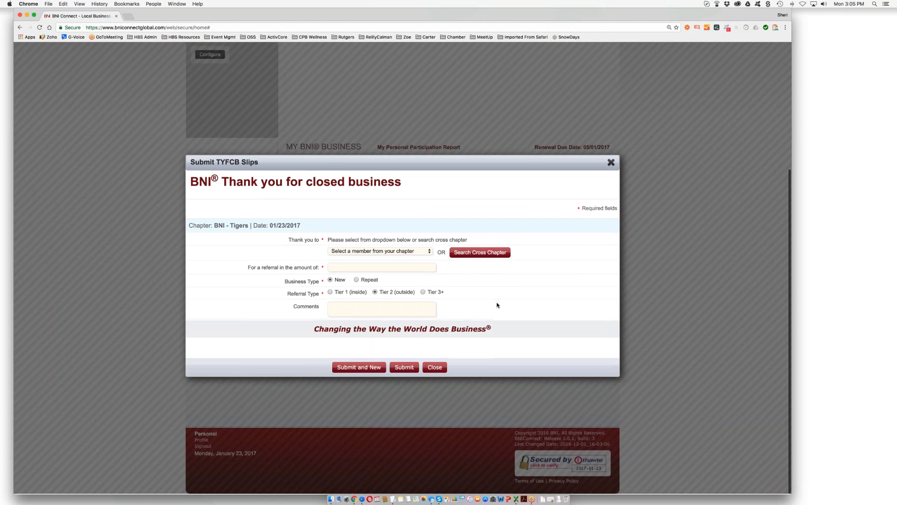
- Try the TYFCB member list, amount field and Tier 2 (outside) type, then close the form unsubmitted
left_click(429, 253)
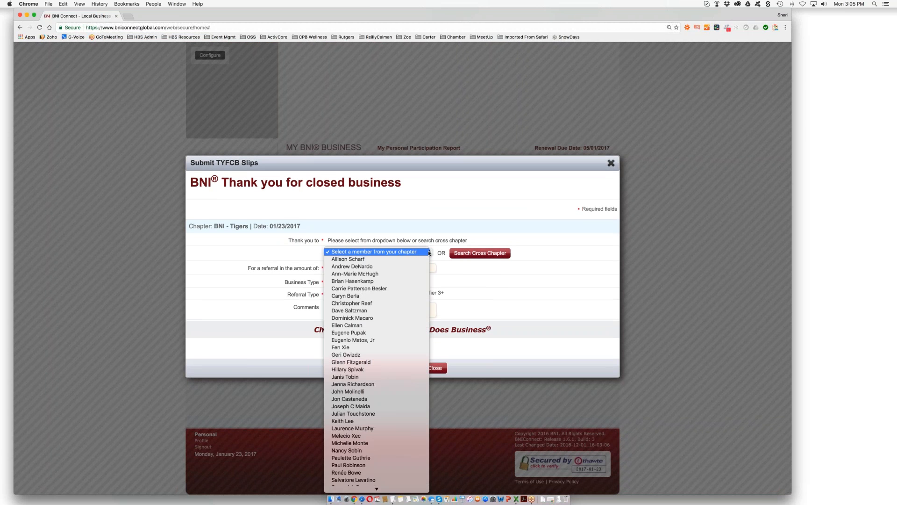
left_click(429, 253)
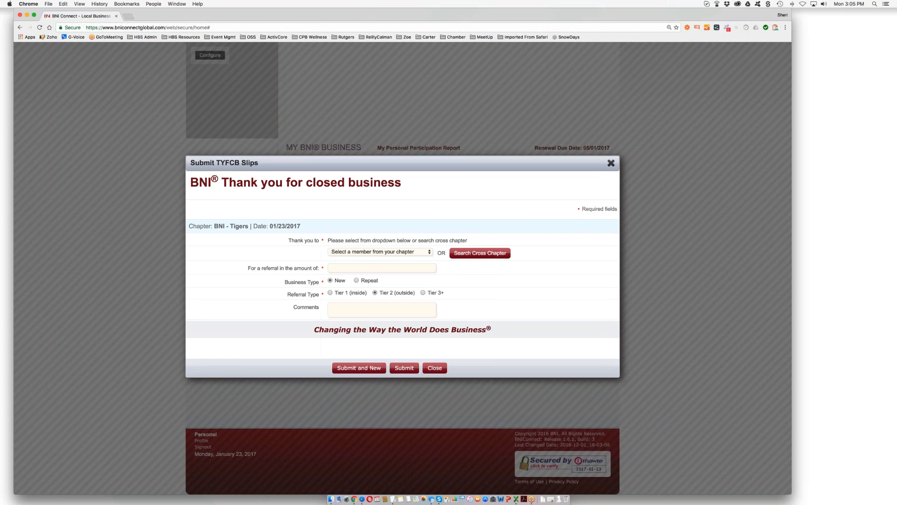
left_click(360, 267)
left_click(382, 294)
left_click(610, 162)
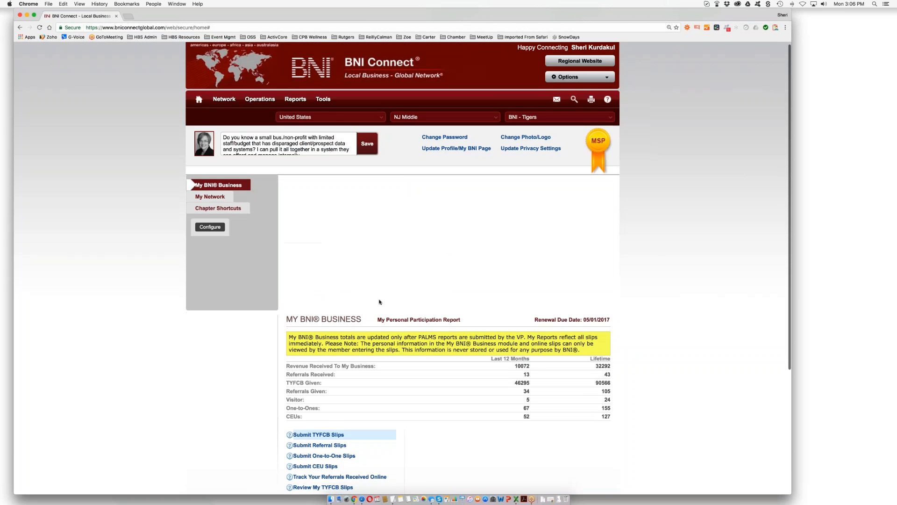
scroll(380, 302, "down", 5)
- Submit a CEU slip with 1 BNI book and 1 podcast/webinar, totalling 6 credits, and confirm it
left_click(331, 295)
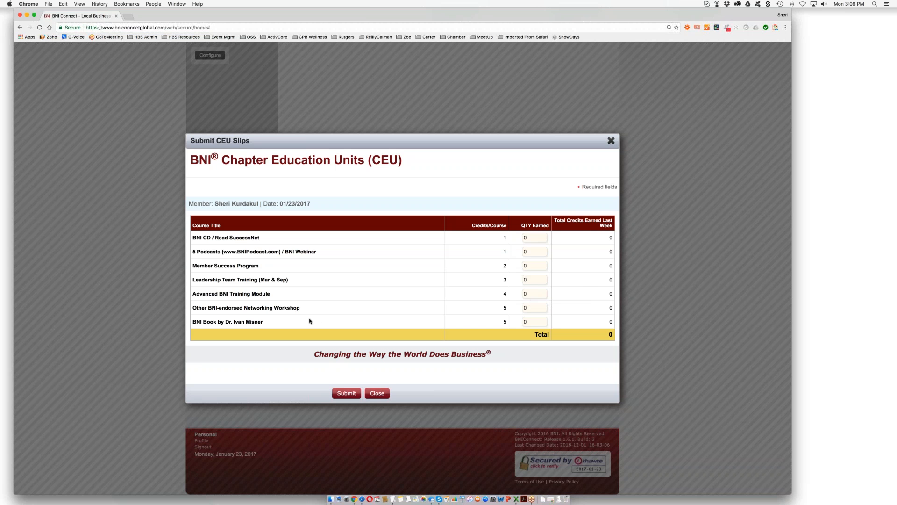
double_click(523, 322)
type("1")
left_click_drag(529, 251, 520, 252)
left_click(346, 392)
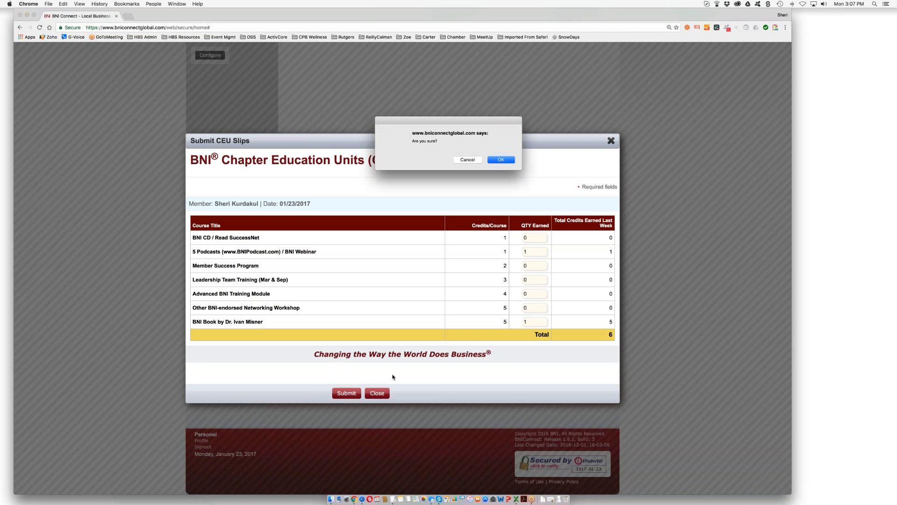
key("Return")
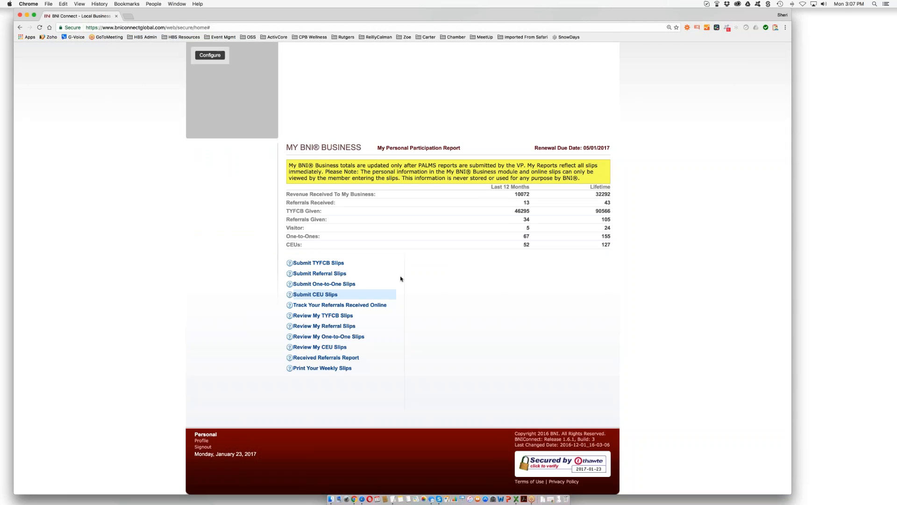
- Change the 01/04/2017 tracked referral's status to No Sale and return to the home page
left_click(337, 306)
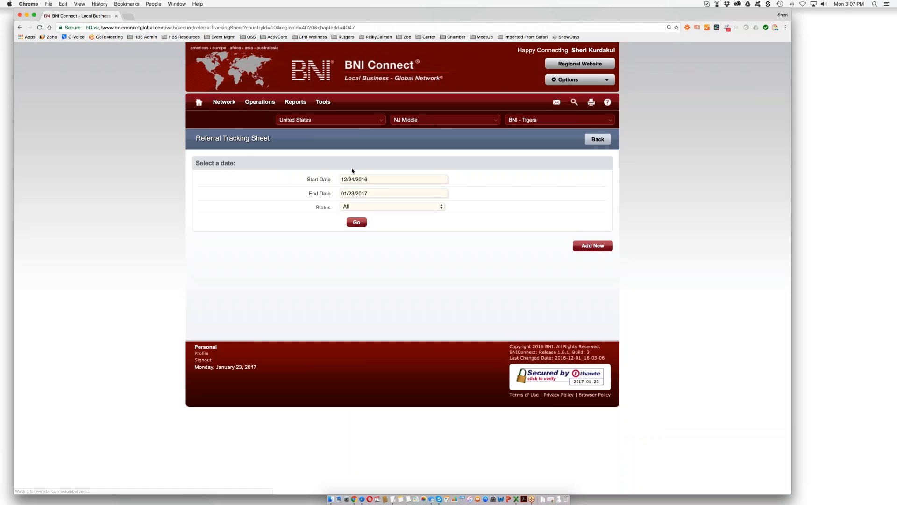
left_click(356, 223)
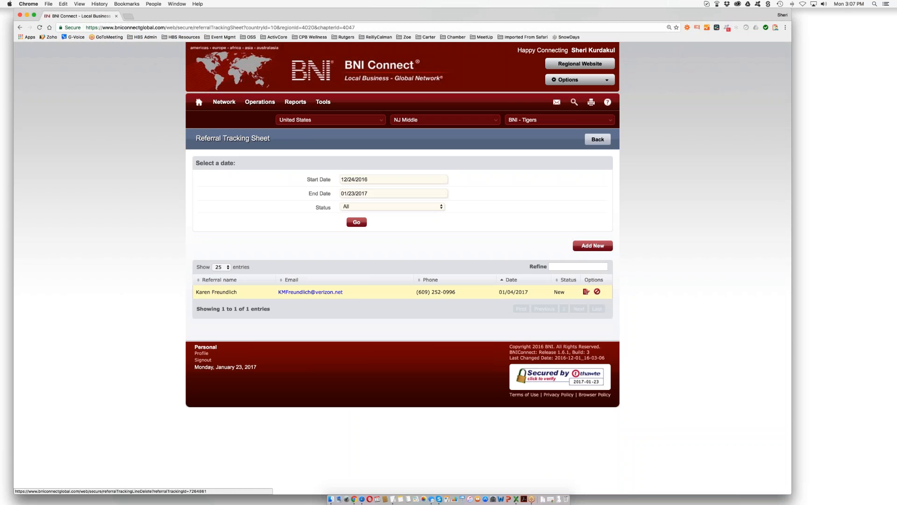
left_click(586, 292)
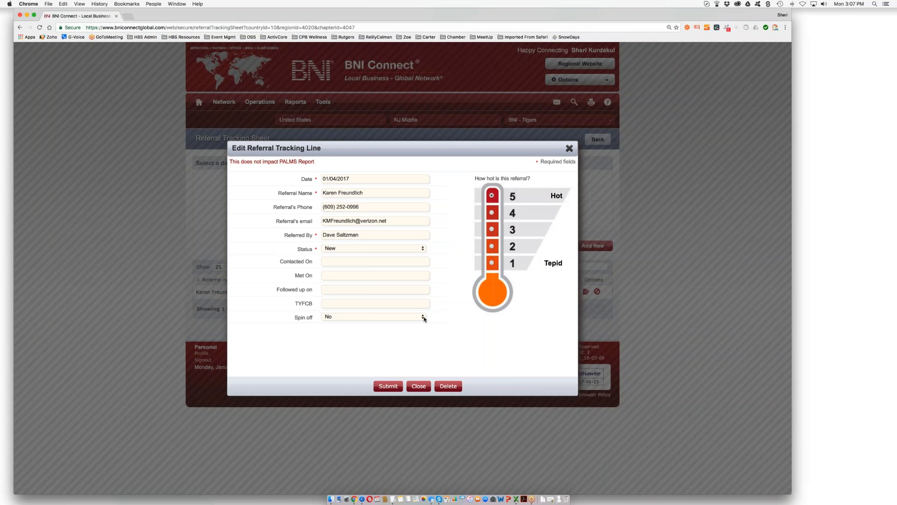
left_click(423, 250)
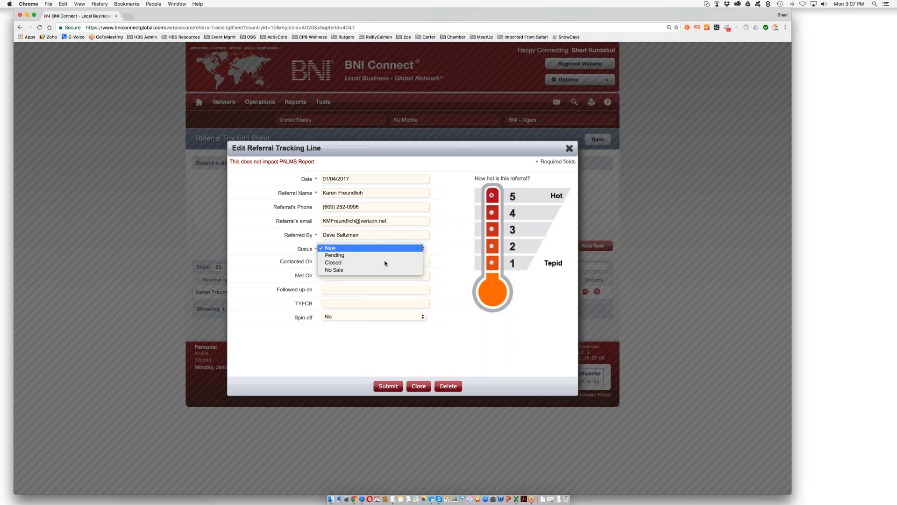
left_click(340, 270)
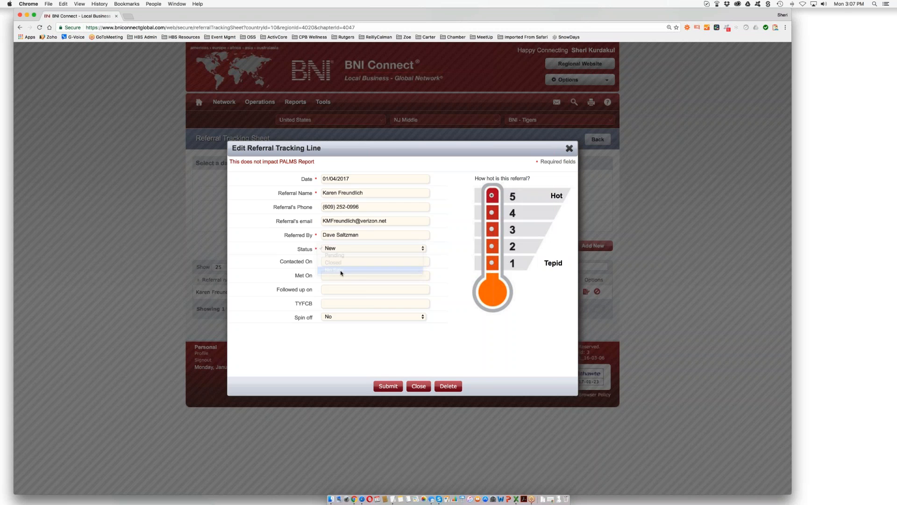
left_click(387, 388)
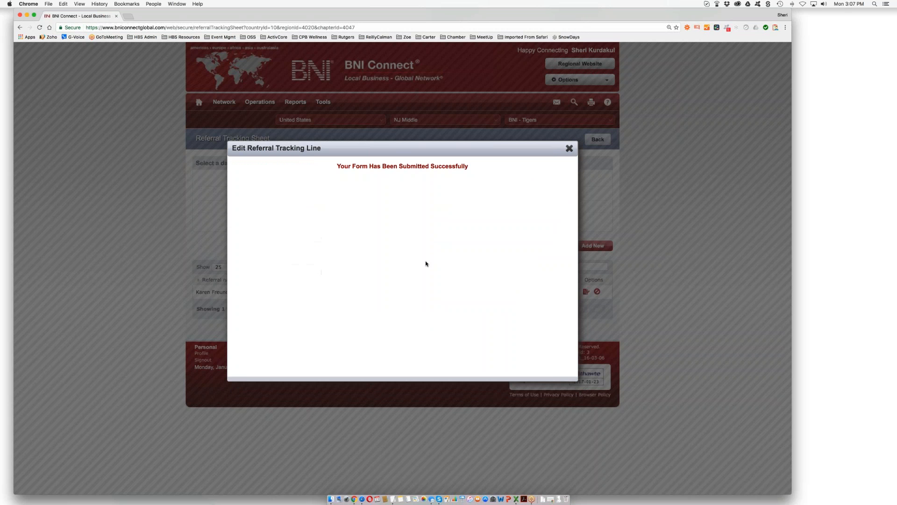
left_click(569, 149)
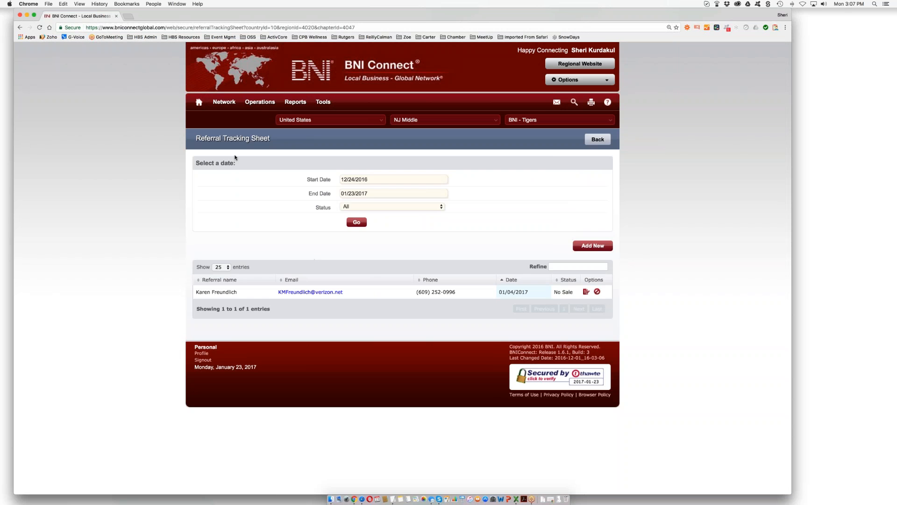
left_click(596, 140)
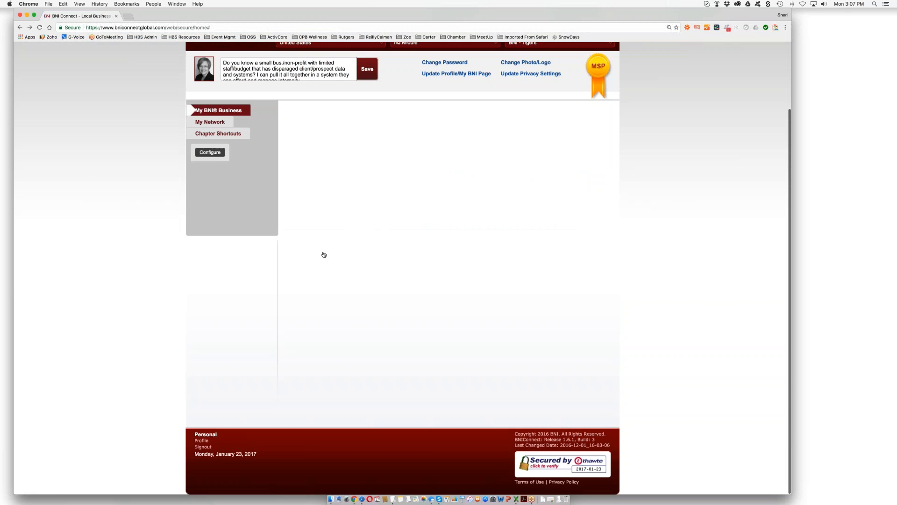
- Run the Referrals Given Report for 12/24/2016–01/23/2017, showing one Tier 2 (outside) referral, then close it
scroll(320, 367, "down", 3)
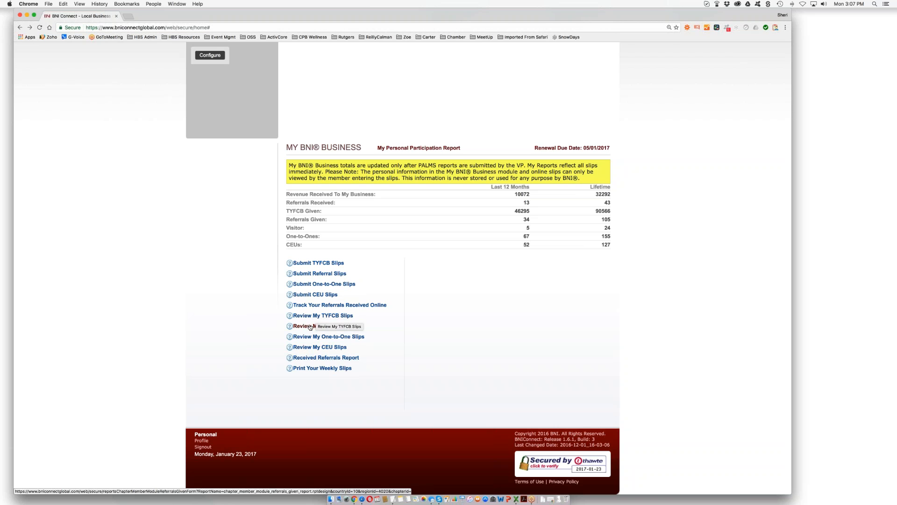
left_click(320, 326)
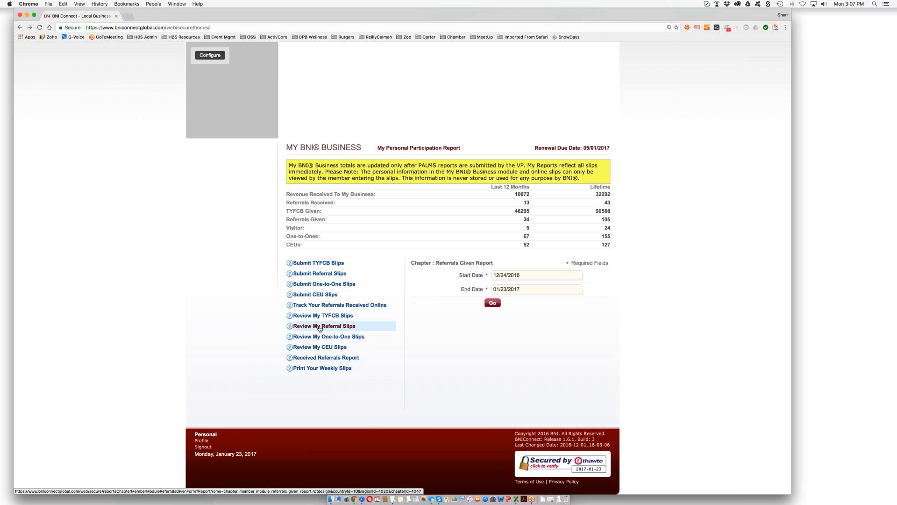
left_click(492, 303)
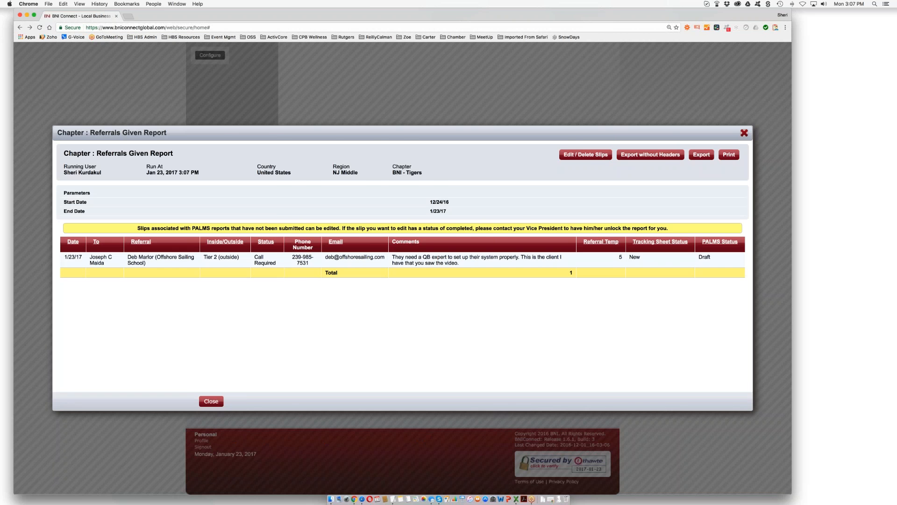
left_click(744, 133)
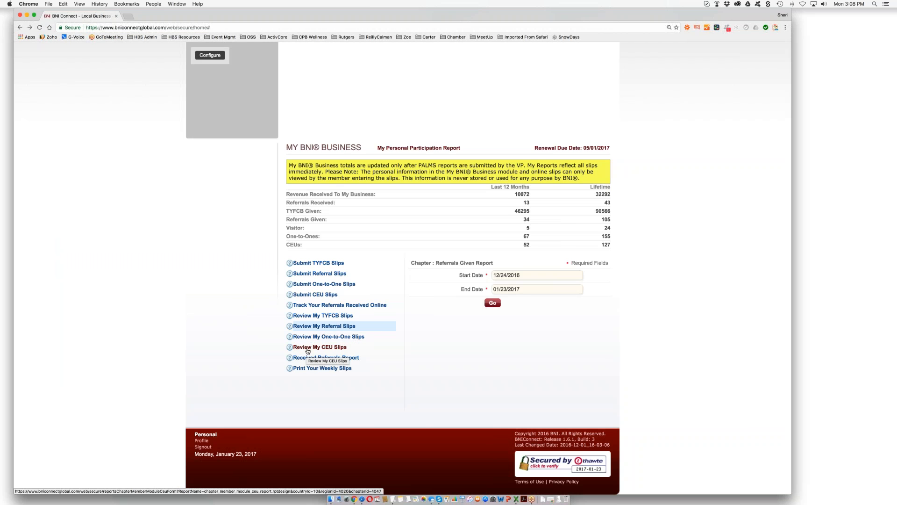
- View the Referral Tracking Report for 07/23/2016–01/23/2017, listing six received referrals, then close it
left_click(355, 358)
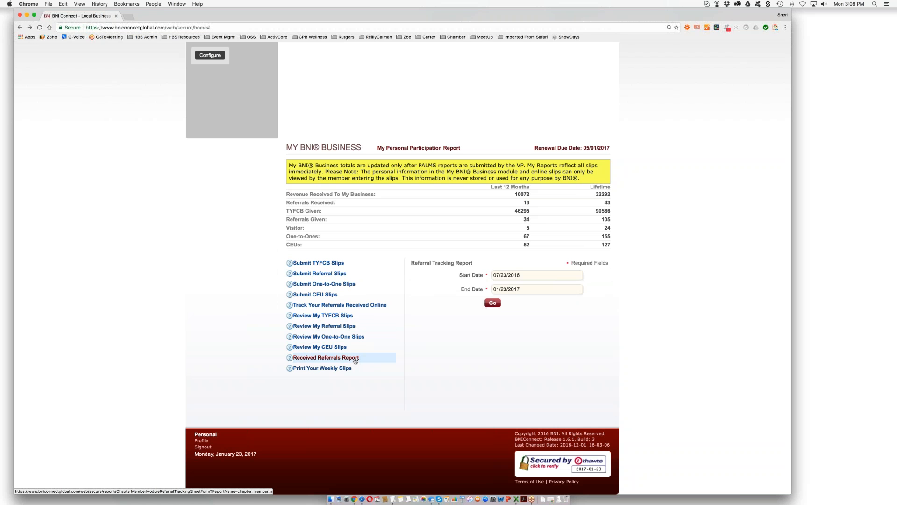
left_click(492, 303)
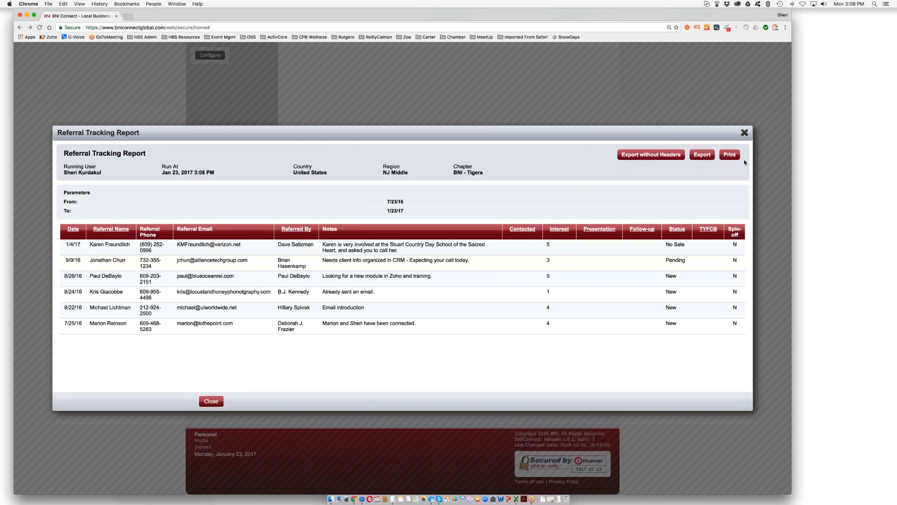
left_click(745, 133)
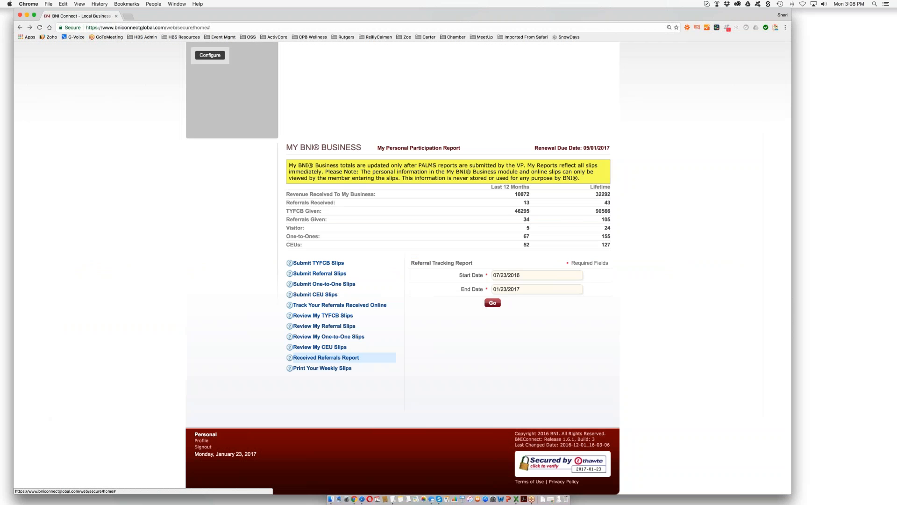
- Generate the Personal Meeting Activity Sheet of slips for 01/16/2017–01/23/2017, review it and close it
left_click(319, 368)
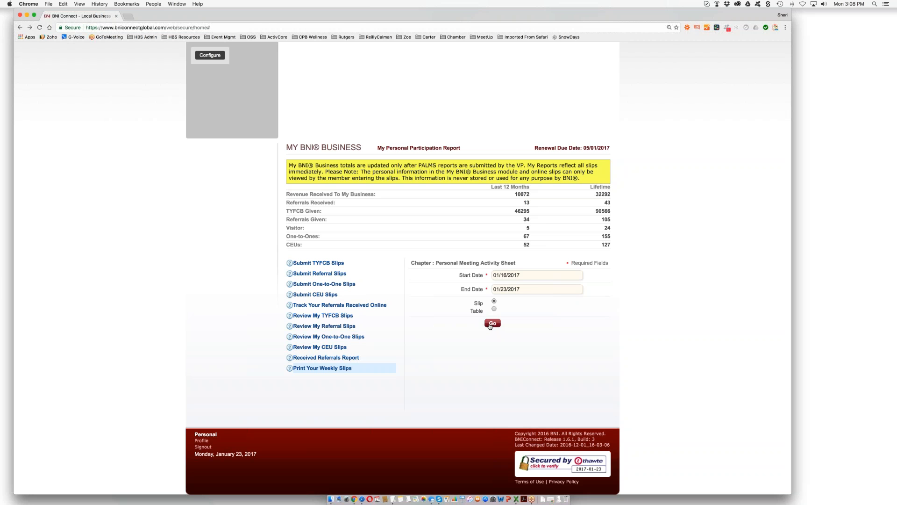
left_click(490, 325)
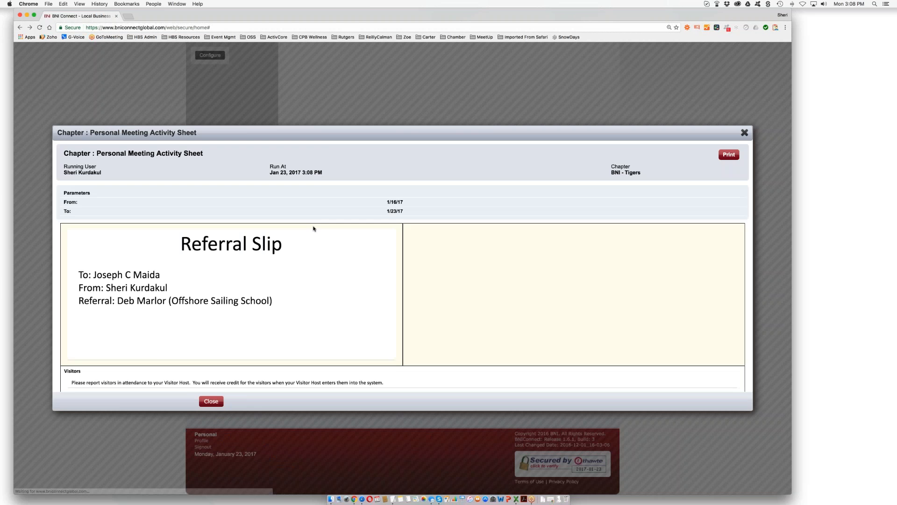
scroll(313, 229, "down", 1)
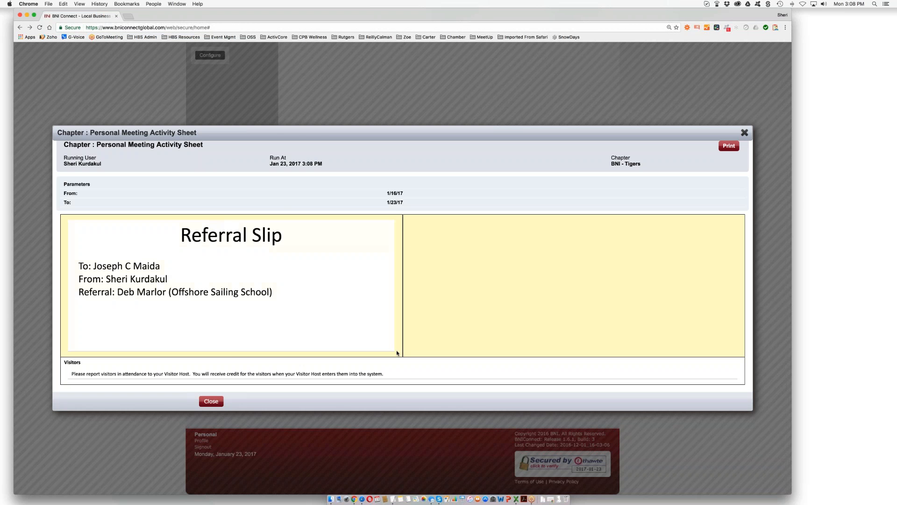
left_click(210, 401)
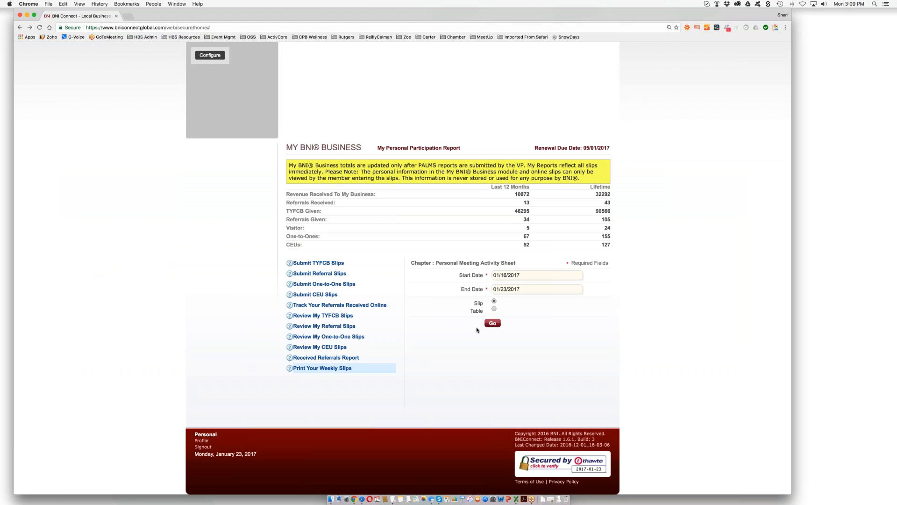
- Submit a CEU slip for one Other BNI-endorsed Networking Workshop, worth 5 credits, and dismiss the success message
scroll(477, 330, "up", 5)
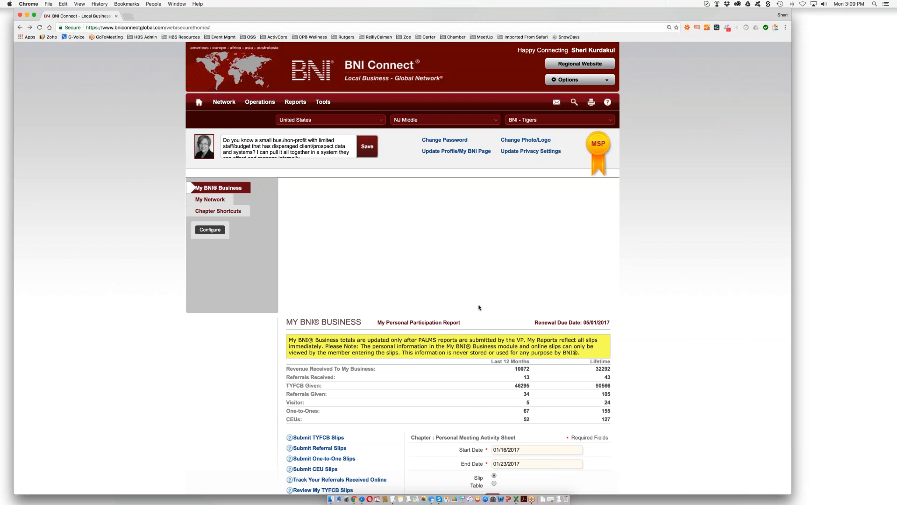
scroll(479, 307, "down", 5)
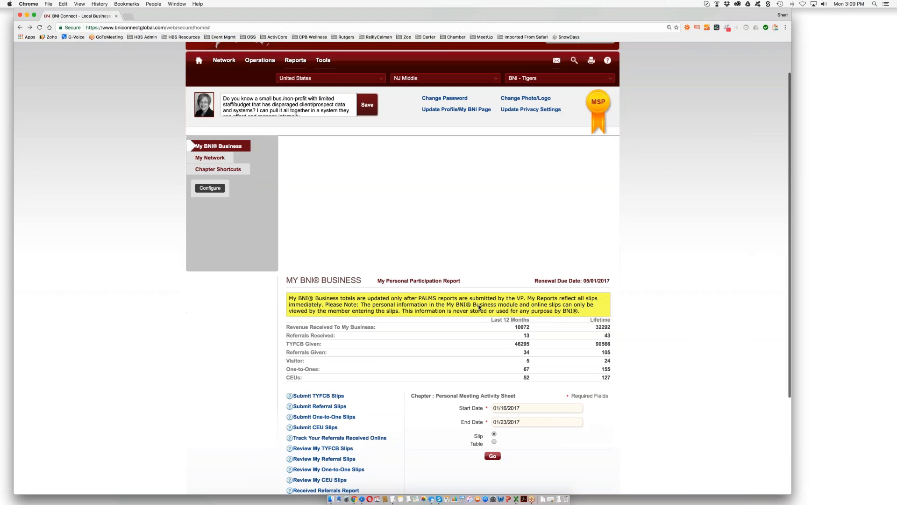
left_click(326, 340)
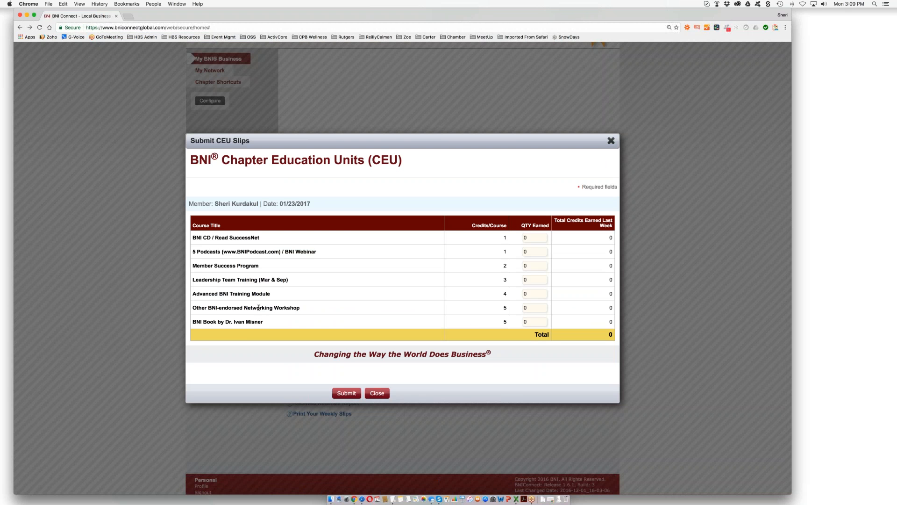
left_click(524, 308)
key("Return")
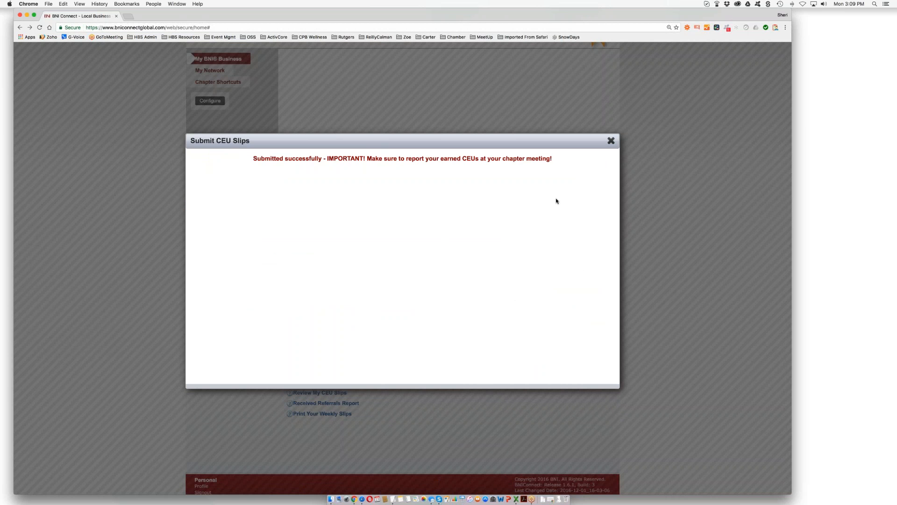
left_click(610, 140)
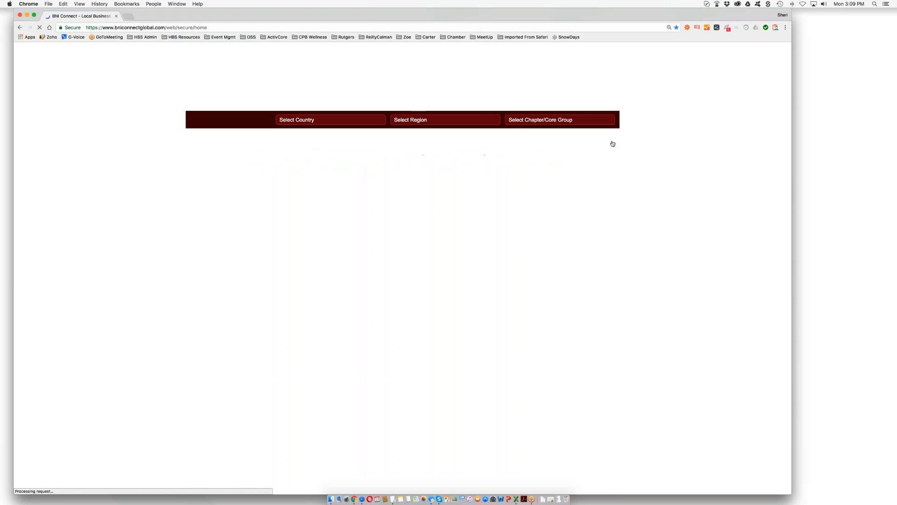